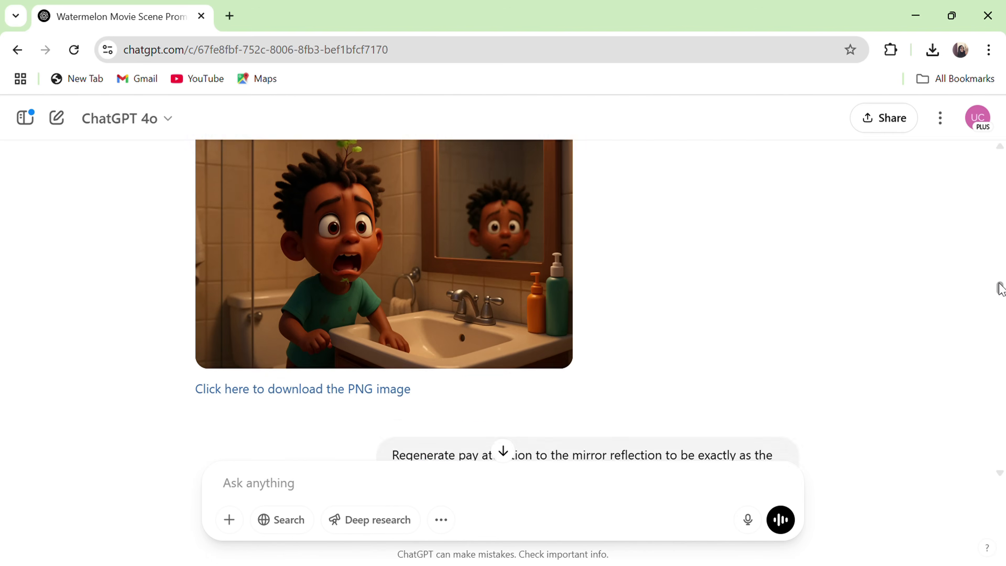
{"action": "left_click_drag", "start_coordinate": [999, 288], "coordinate": [1002, 353]}
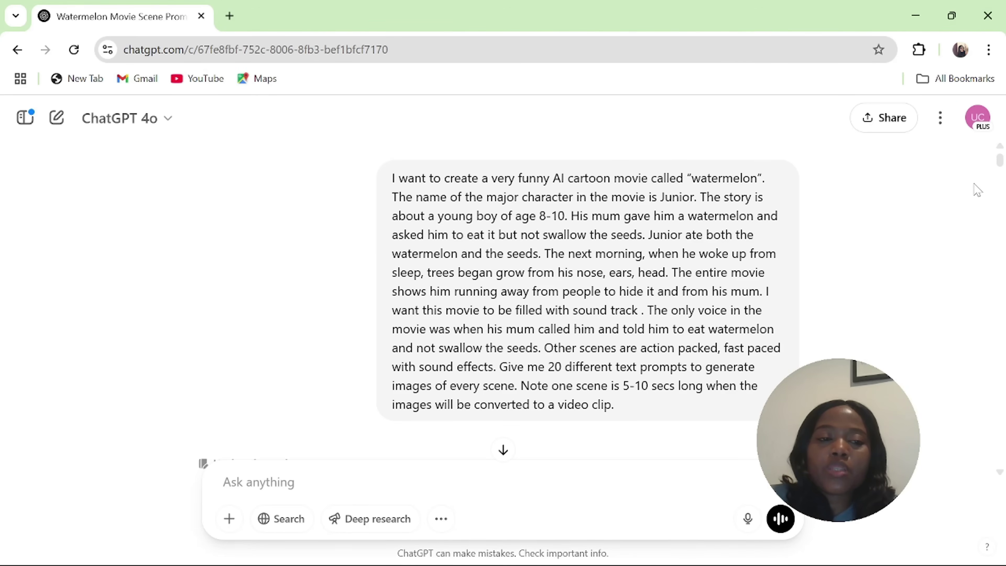
{"action": "scroll", "coordinate": [295, 193], "scroll_direction": "down", "scroll_amount": 10}
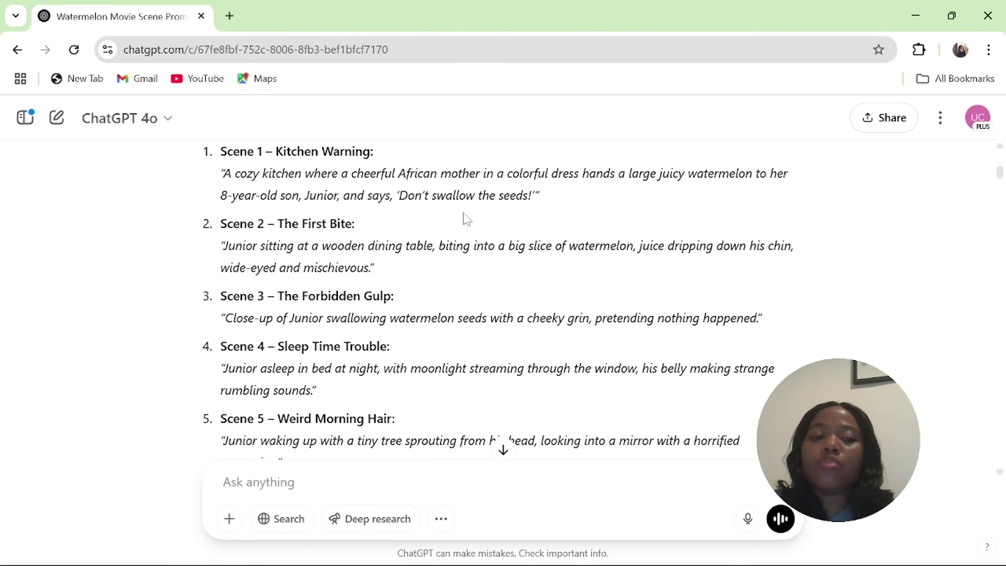
{"action": "scroll", "coordinate": [466, 219], "scroll_direction": "down", "scroll_amount": 10}
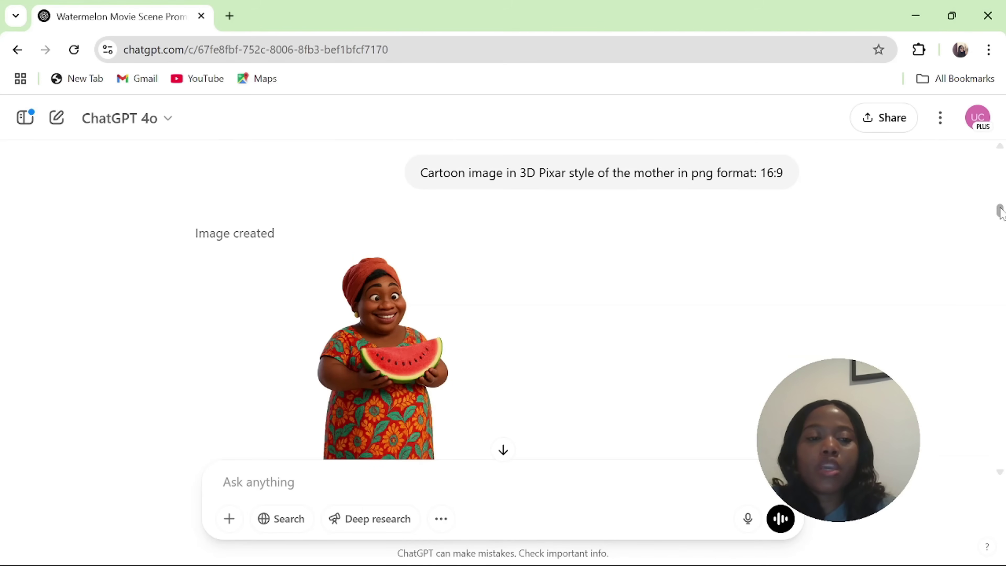
{"action": "left_click_drag", "start_coordinate": [997, 211], "coordinate": [1001, 216]}
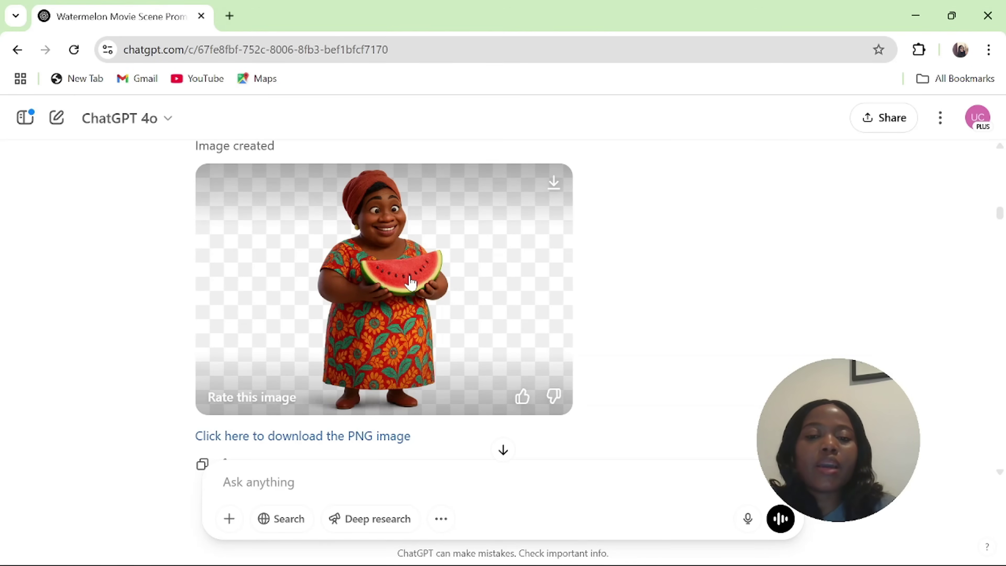
{"action": "scroll", "coordinate": [411, 282], "scroll_direction": "down", "scroll_amount": 7}
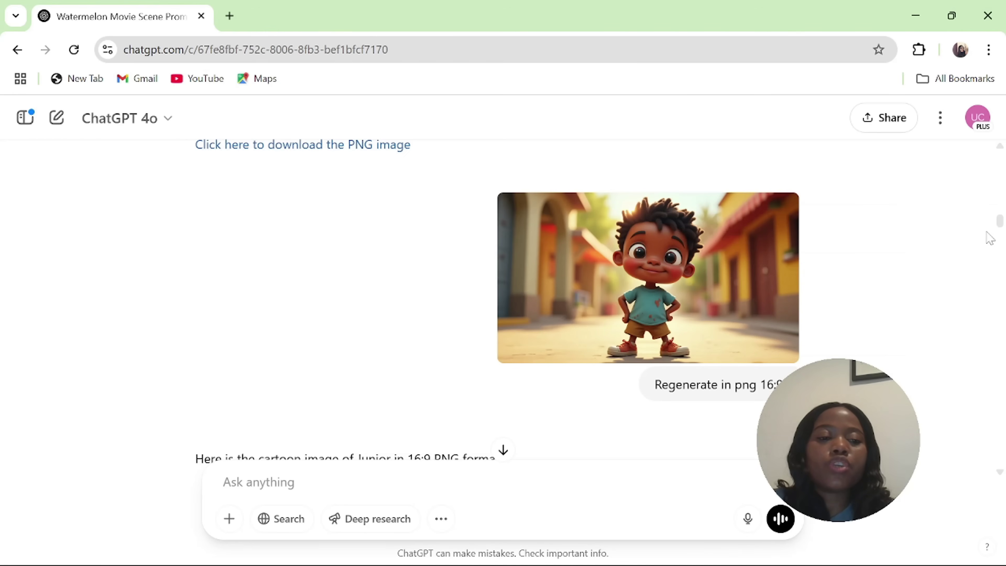
{"action": "left_click_drag", "start_coordinate": [999, 219], "coordinate": [1000, 258]}
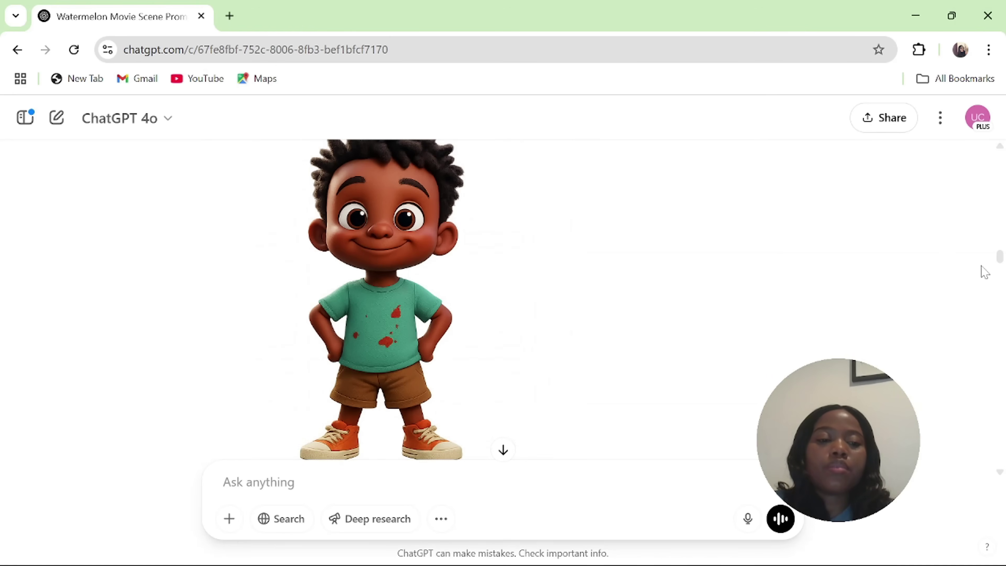
{"action": "scroll", "coordinate": [473, 219], "scroll_direction": "down", "scroll_amount": 10}
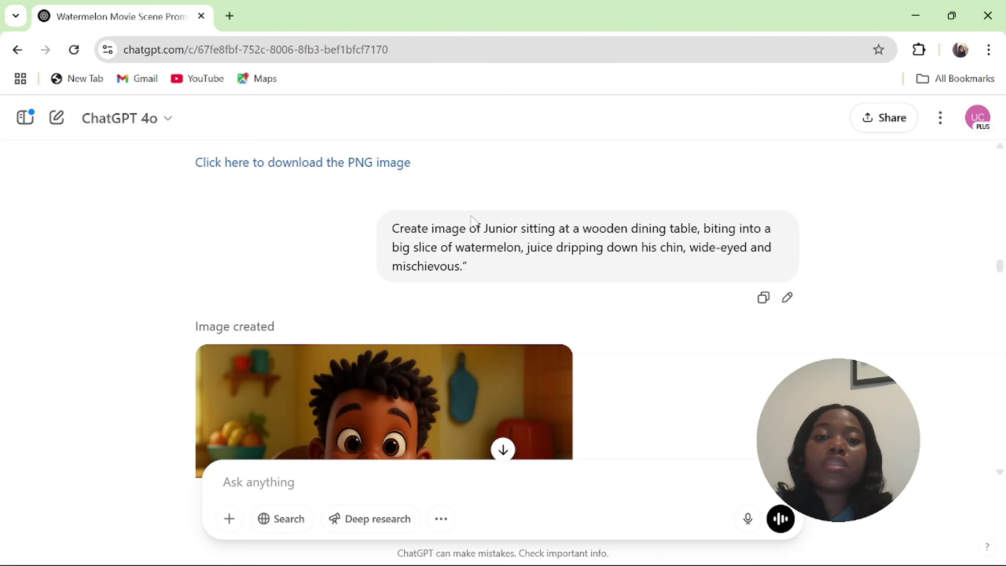
{"action": "left_click_drag", "start_coordinate": [1000, 265], "coordinate": [1000, 175]}
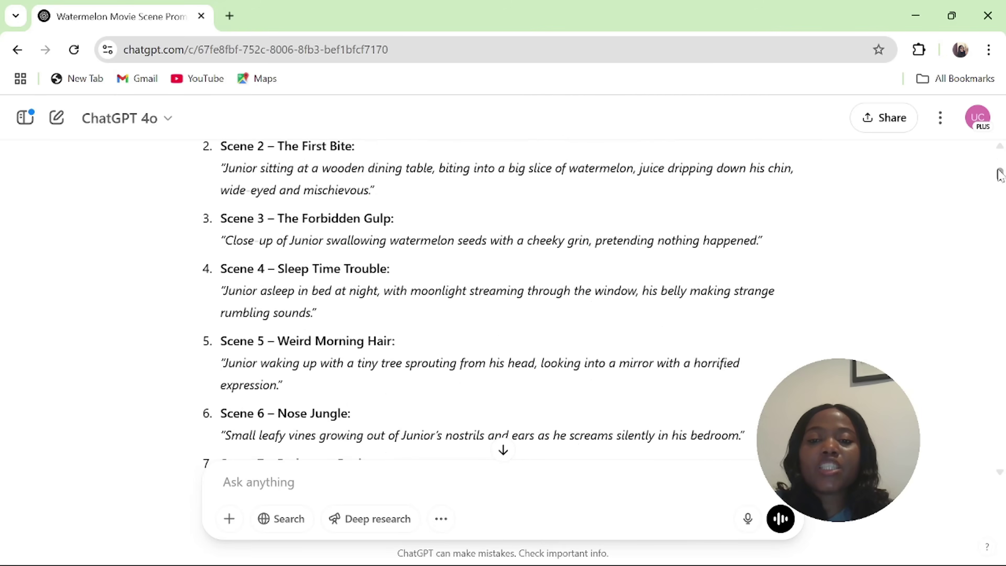
{"action": "scroll", "coordinate": [998, 170], "scroll_direction": "up", "scroll_amount": 4}
{"action": "scroll", "coordinate": [396, 258], "scroll_direction": "down", "scroll_amount": 15}
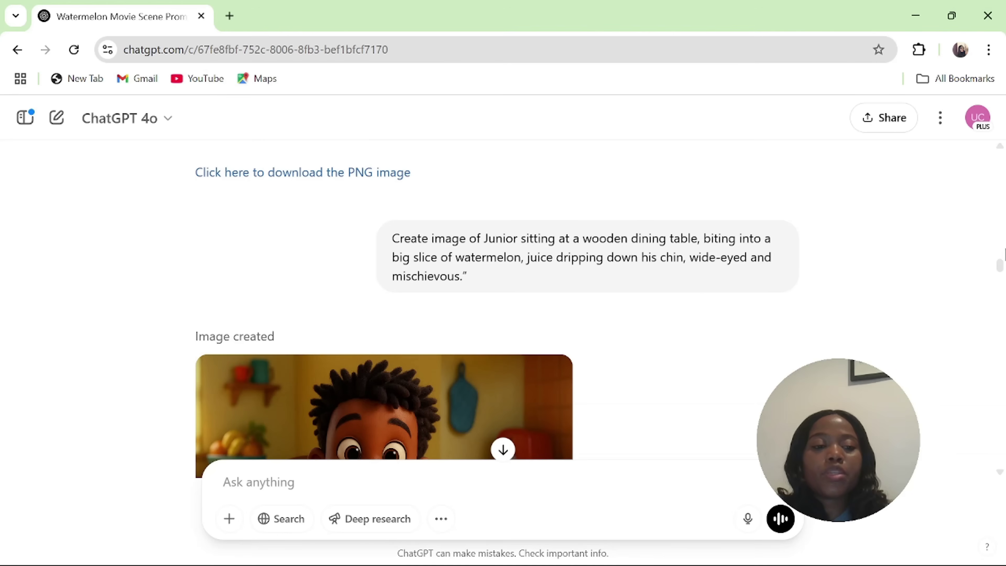
{"action": "mouse_move", "coordinate": [1000, 266]}
{"action": "left_mouse_down"}
{"action": "mouse_move", "coordinate": [1000, 285]}
{"action": "mouse_move", "coordinate": [1000, 276]}
{"action": "left_mouse_up"}
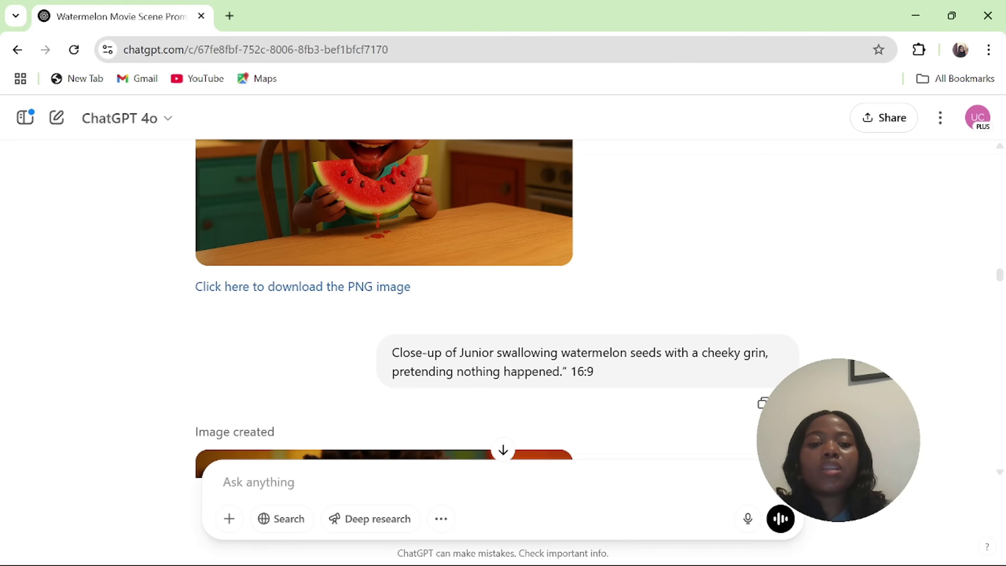
{"action": "left_click_drag", "start_coordinate": [999, 280], "coordinate": [1000, 170]}
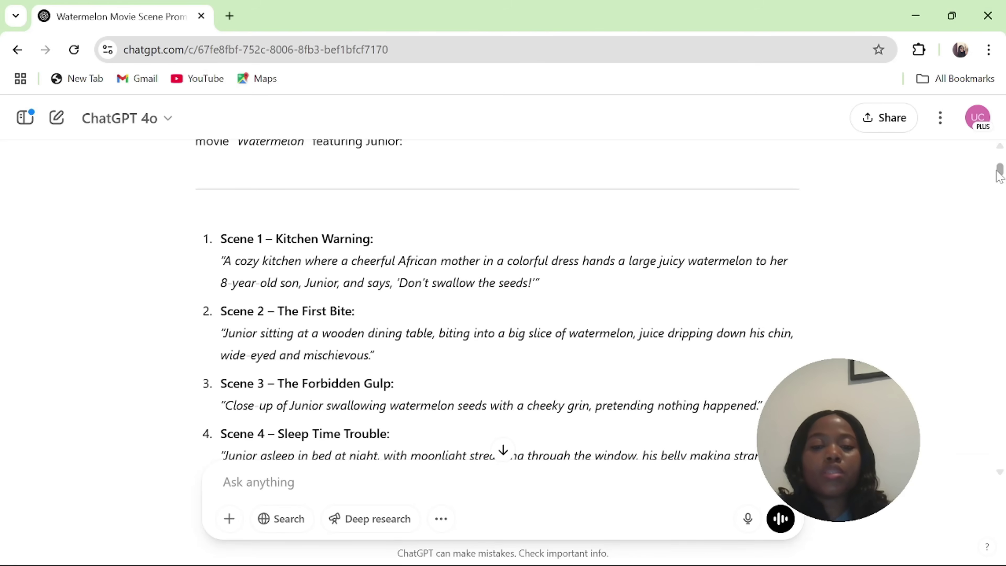
{"action": "left_click_drag", "start_coordinate": [1000, 175], "coordinate": [999, 179]}
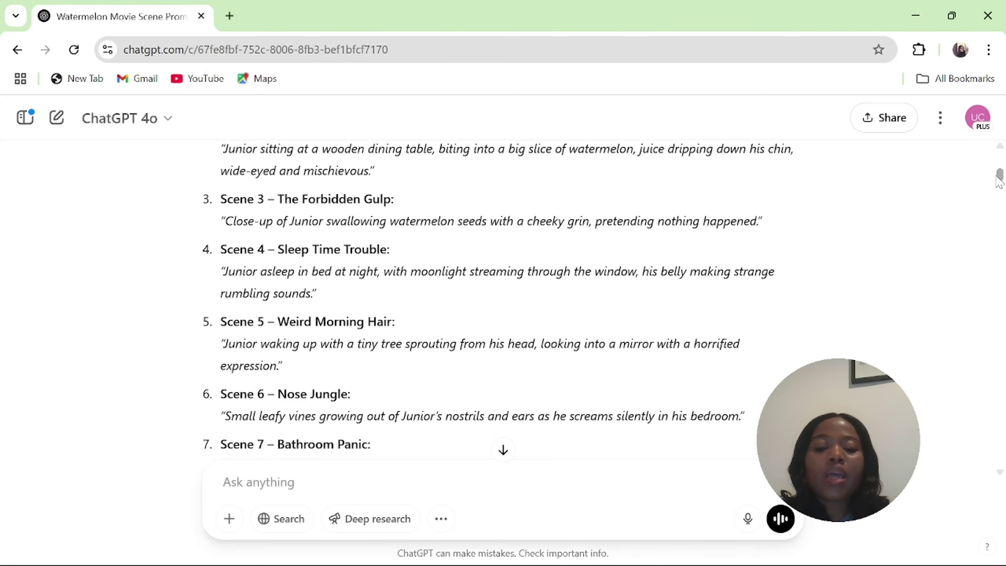
{"action": "left_click_drag", "start_coordinate": [998, 178], "coordinate": [1001, 352]}
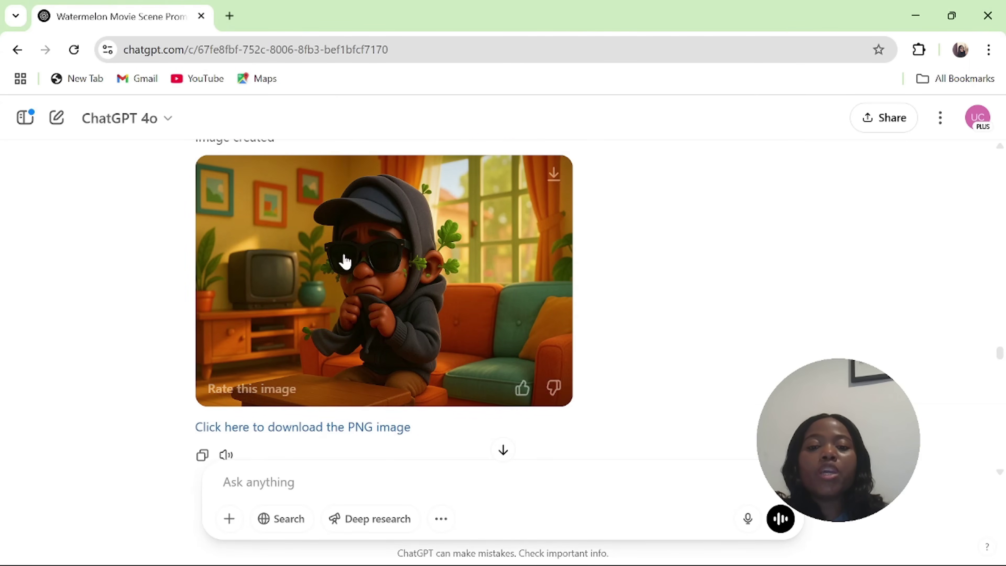
- Save the ChatGPT image of Junior in a hoodie and sunglasses, with leaves sprouting from his ears, to the computer
{"action": "left_click", "coordinate": [447, 252]}
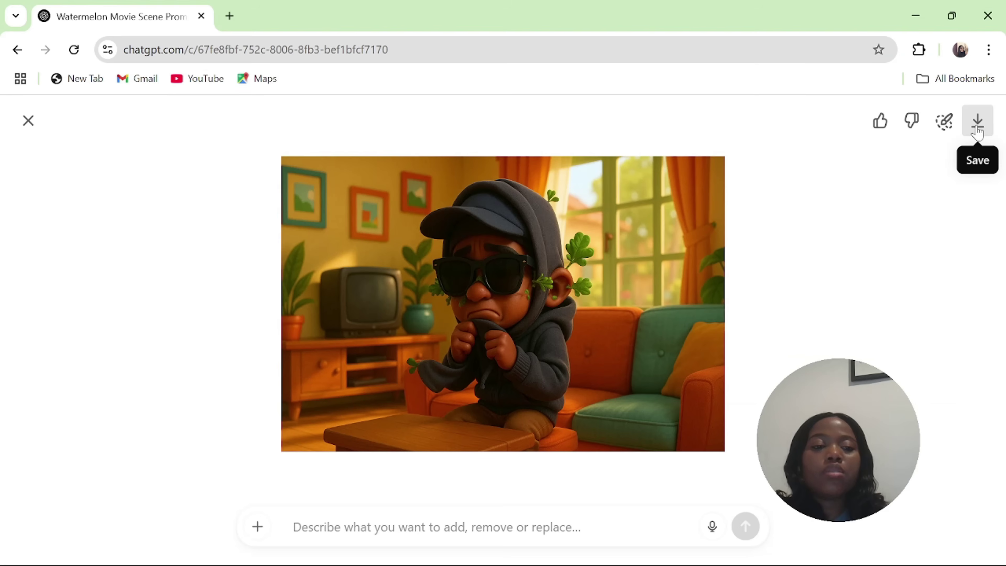
{"action": "left_click", "coordinate": [978, 131]}
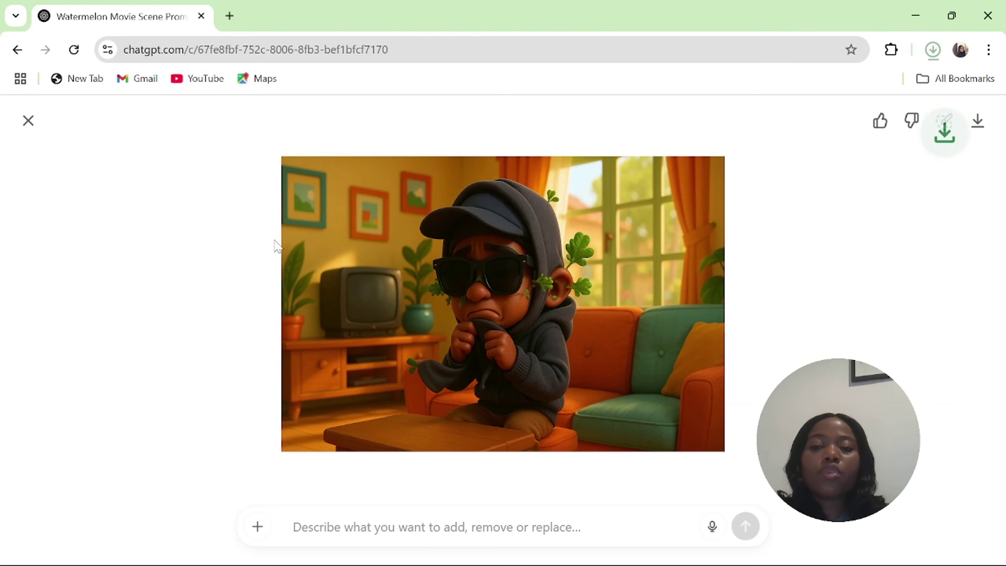
{"action": "left_click", "coordinate": [25, 124]}
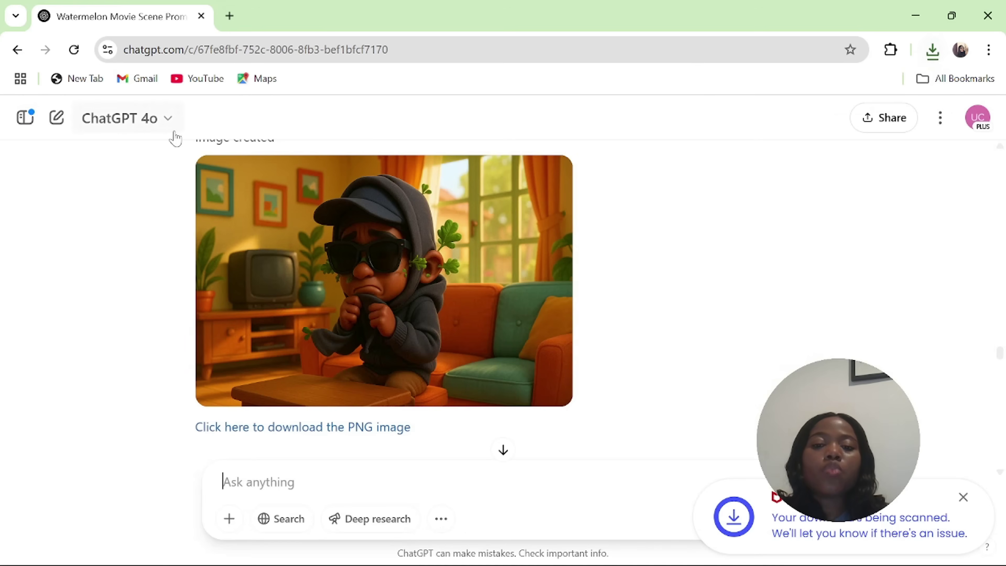
{"action": "mouse_move", "coordinate": [416, 186]}
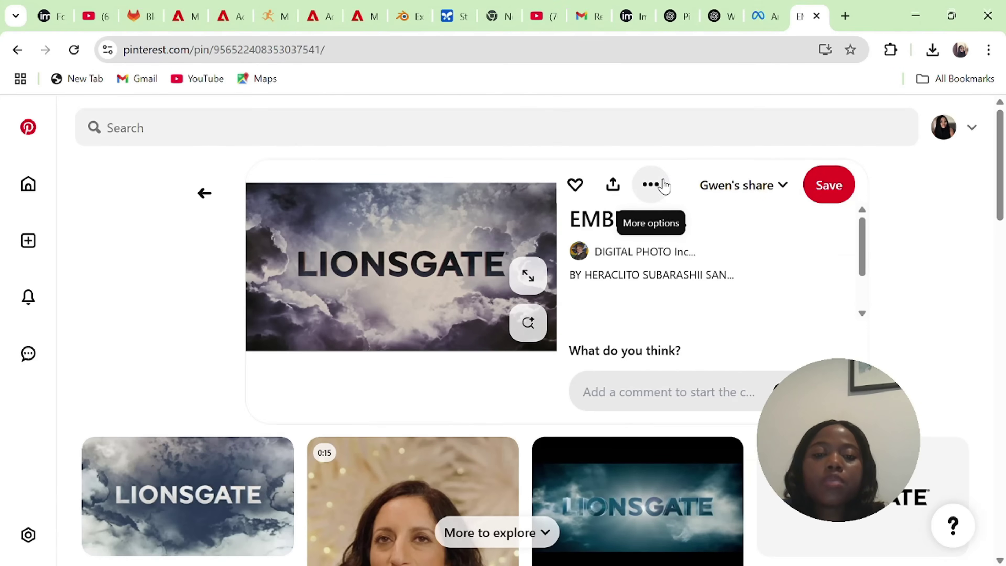
- Download the Lionsgate cloud logo image from its Pinterest pin via More options
{"action": "left_click", "coordinate": [650, 185]}
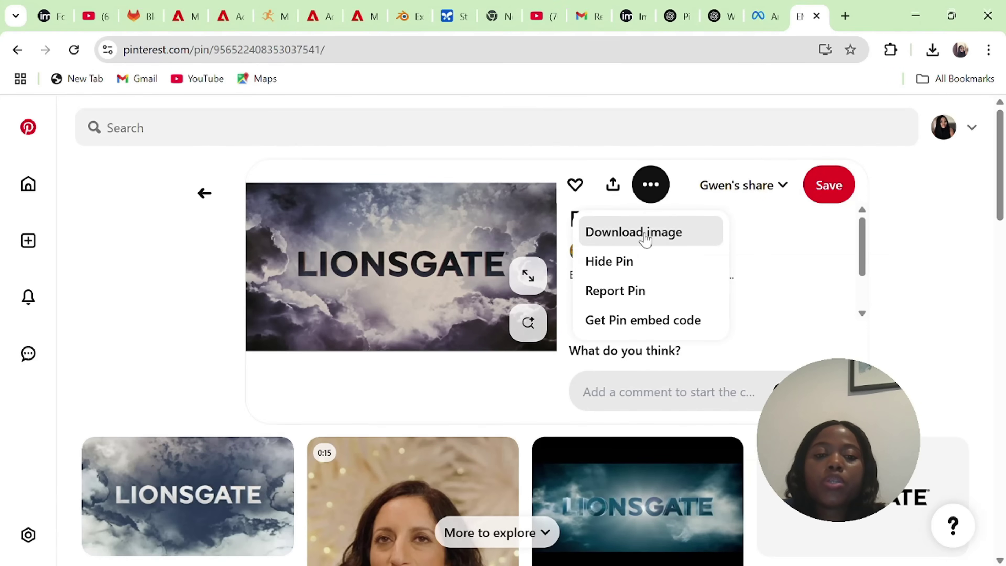
{"action": "left_click", "coordinate": [645, 233]}
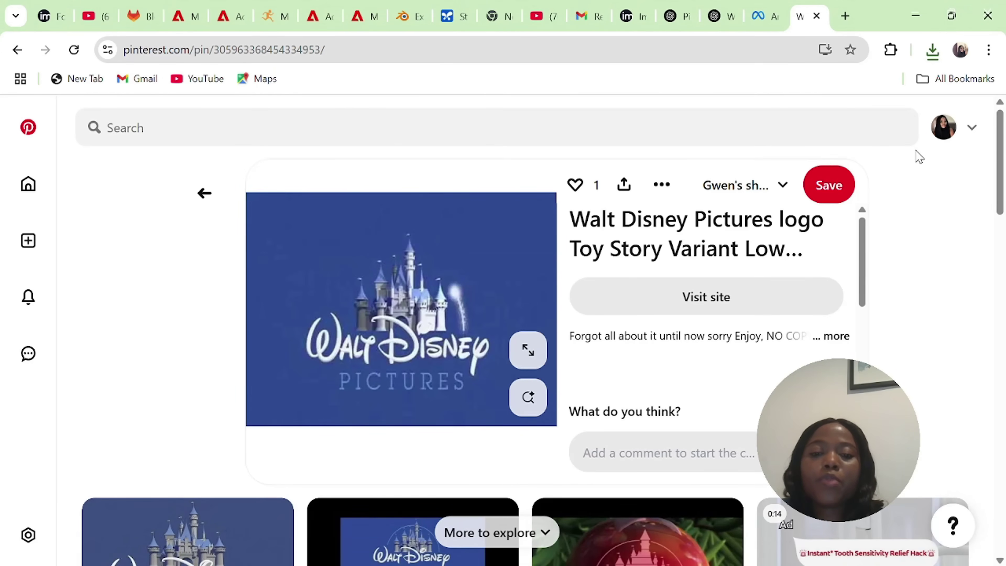
{"action": "mouse_move", "coordinate": [1001, 170]}
{"action": "left_mouse_down"}
{"action": "mouse_move", "coordinate": [1001, 193]}
{"action": "mouse_move", "coordinate": [1002, 175]}
{"action": "left_mouse_up"}
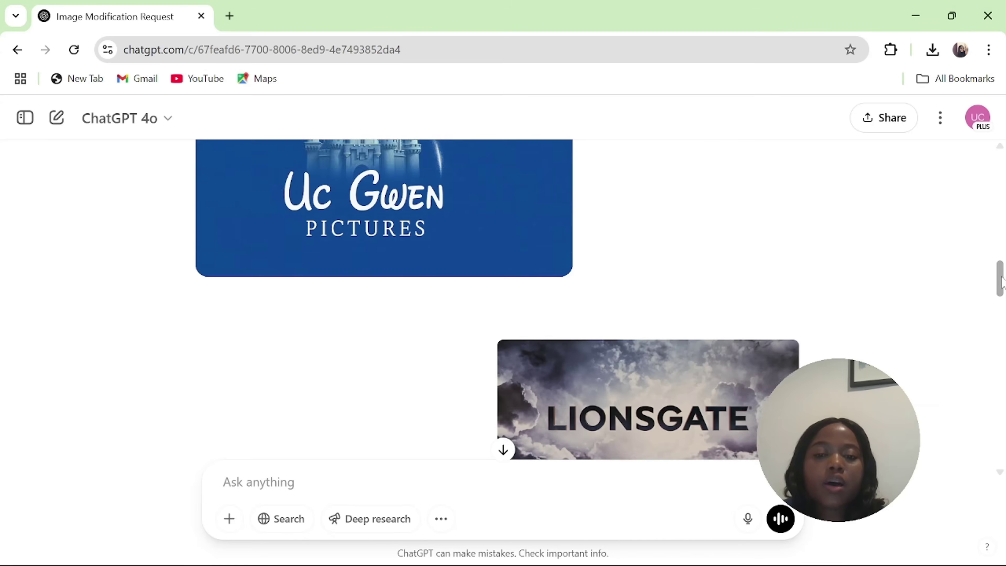
{"action": "left_click_drag", "start_coordinate": [1000, 278], "coordinate": [1002, 166]}
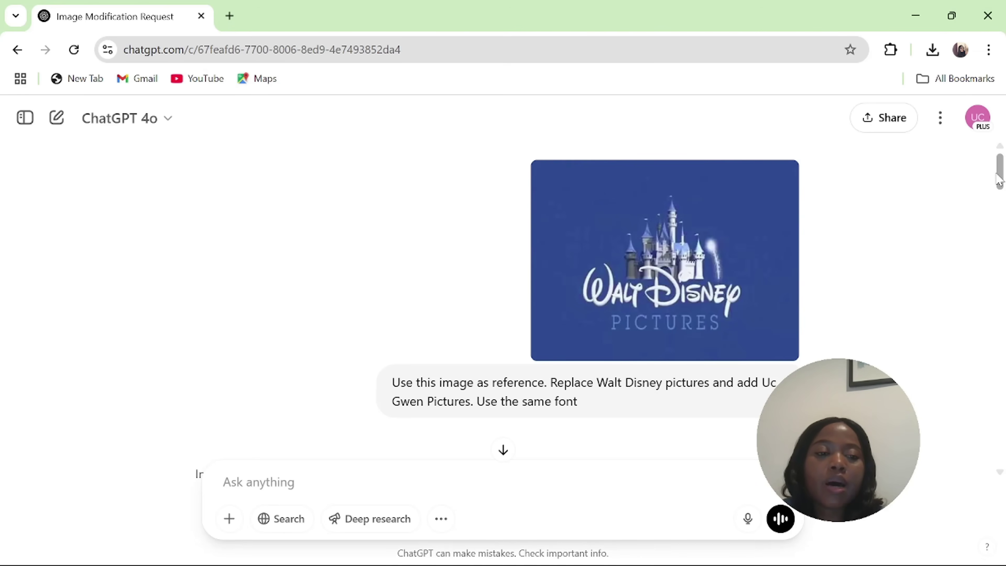
{"action": "left_click_drag", "start_coordinate": [999, 179], "coordinate": [993, 222]}
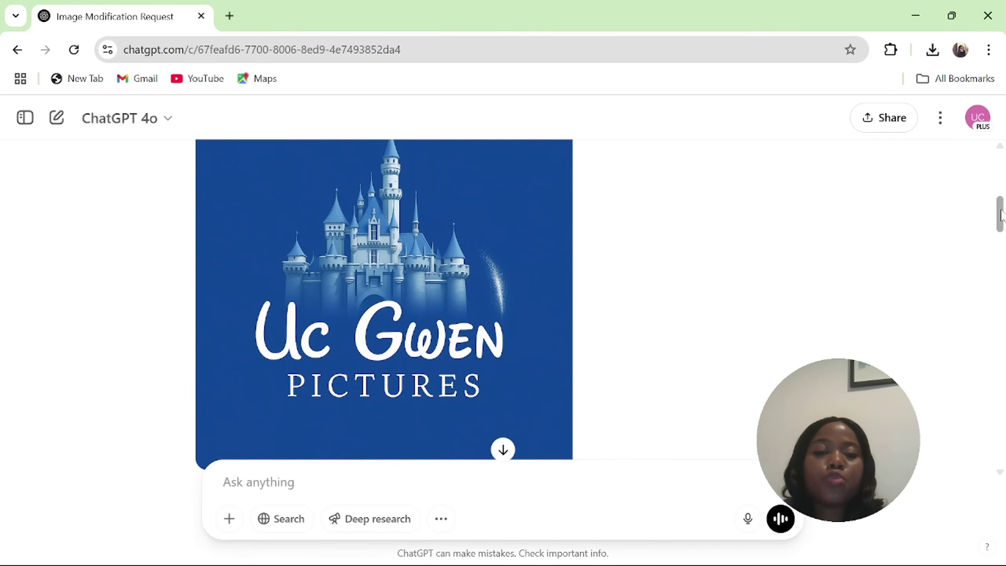
{"action": "left_click_drag", "start_coordinate": [1001, 214], "coordinate": [1000, 245]}
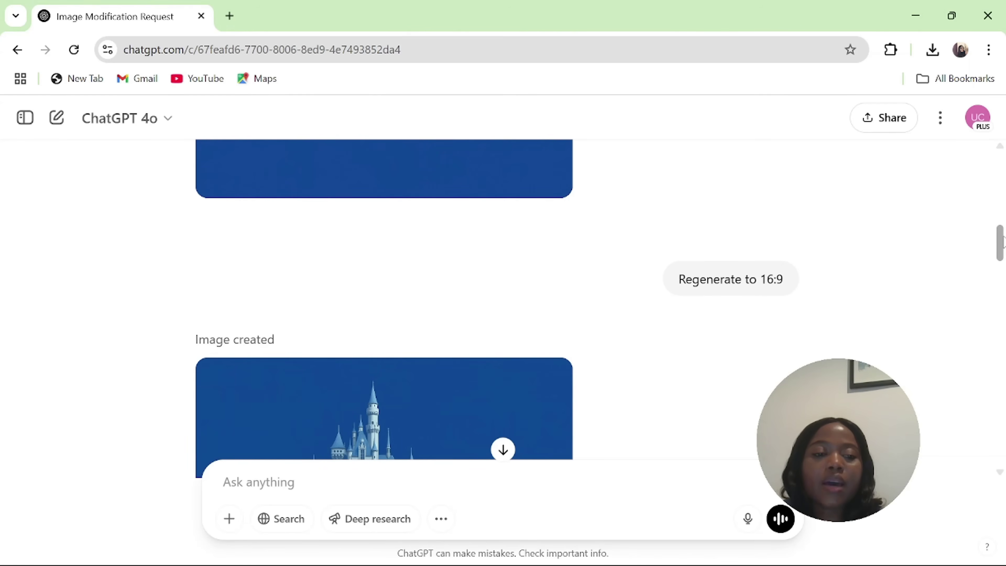
{"action": "left_click_drag", "start_coordinate": [999, 238], "coordinate": [1001, 271]}
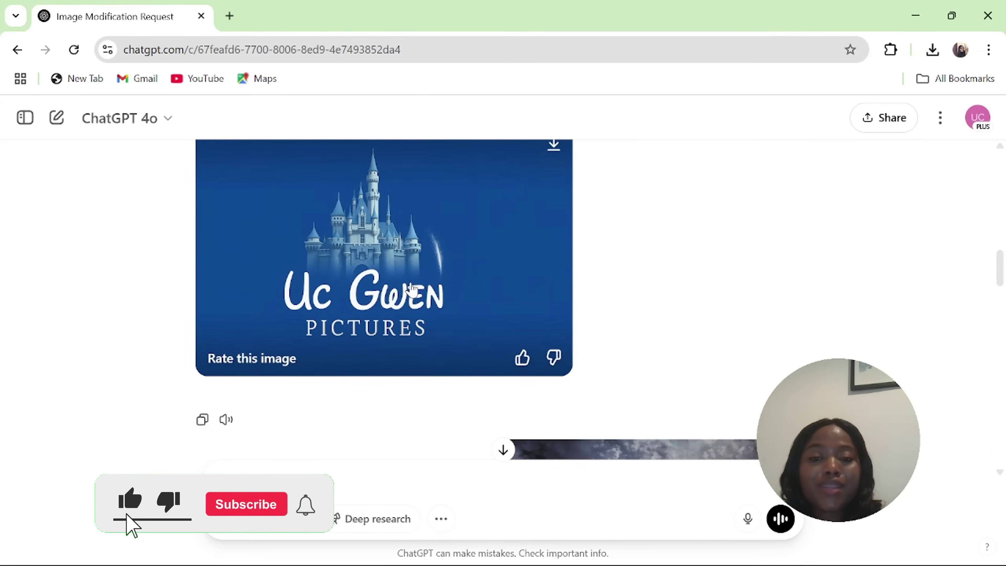
{"action": "left_click_drag", "start_coordinate": [1001, 261], "coordinate": [1001, 286]}
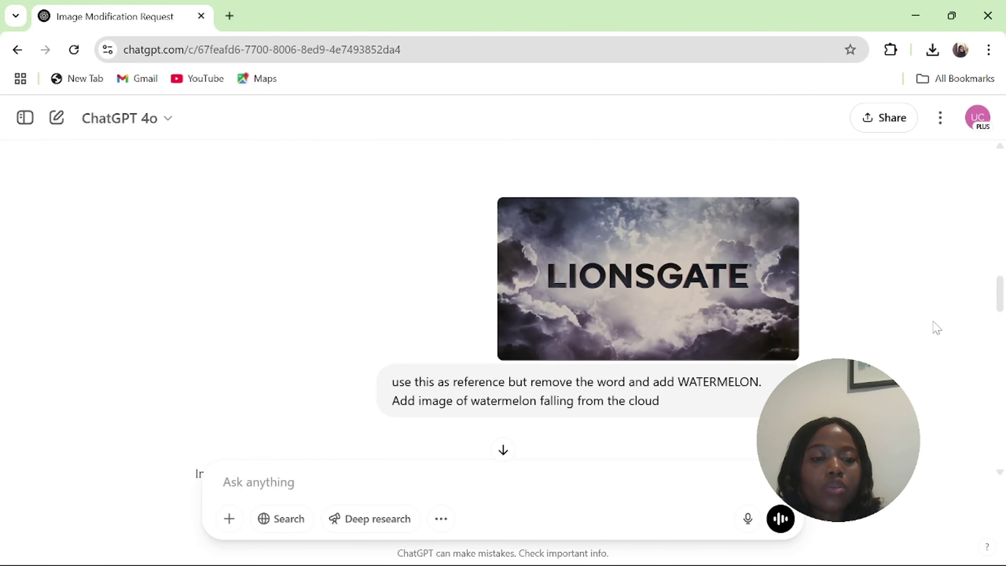
- Scroll the ChatGPT chat down to view the generated gold-on-deep-blue 'The End' title card
{"action": "left_click_drag", "start_coordinate": [1001, 289], "coordinate": [1002, 326]}
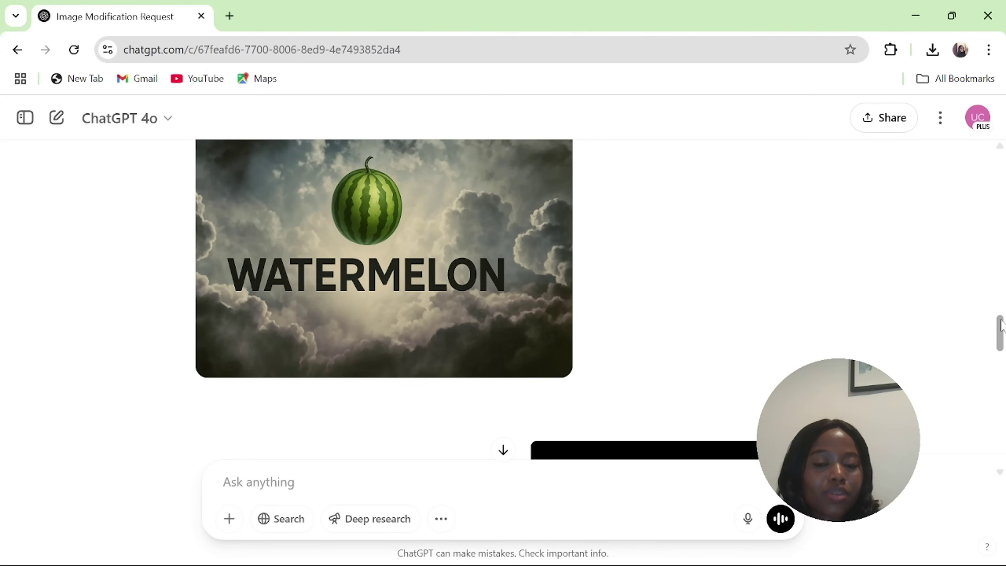
{"action": "left_click_drag", "start_coordinate": [1001, 326], "coordinate": [1001, 353]}
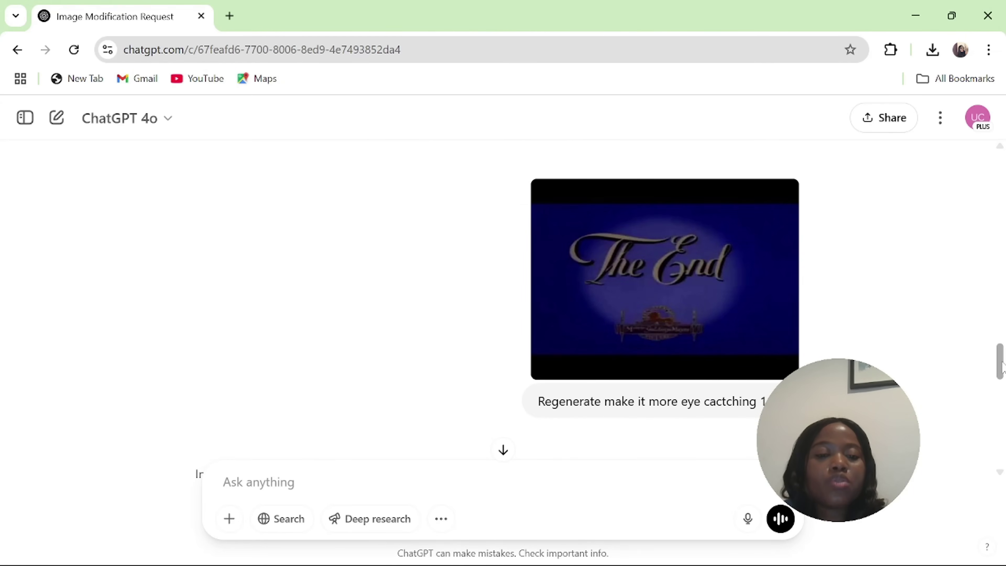
{"action": "left_click_drag", "start_coordinate": [1002, 367], "coordinate": [1002, 404]}
{"action": "mouse_move", "coordinate": [418, 293]}
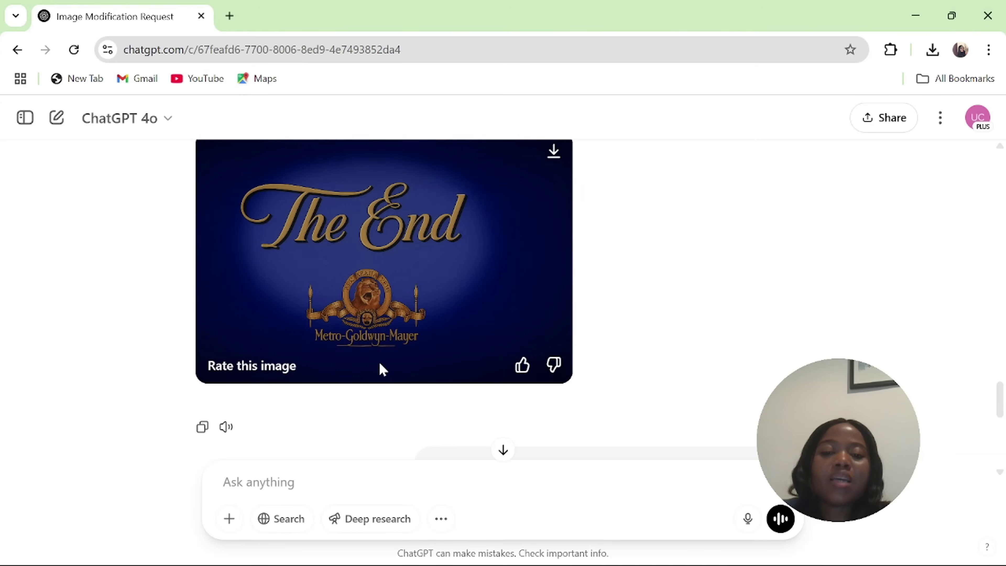
{"action": "left_click_drag", "start_coordinate": [1000, 396], "coordinate": [1000, 438]}
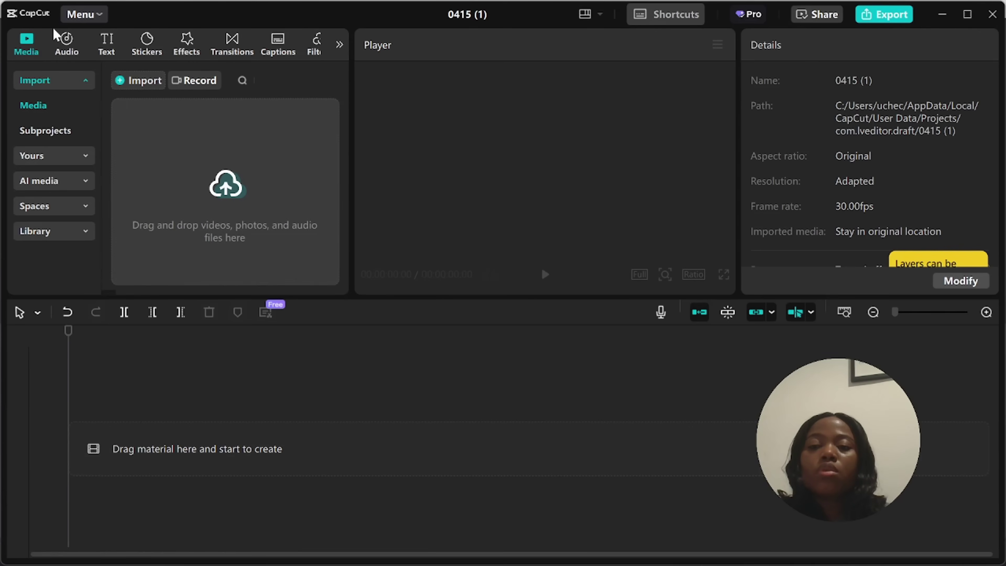
- Switch the left panel of empty project 0415 (1) to the Audio library
{"action": "left_click", "coordinate": [67, 44]}
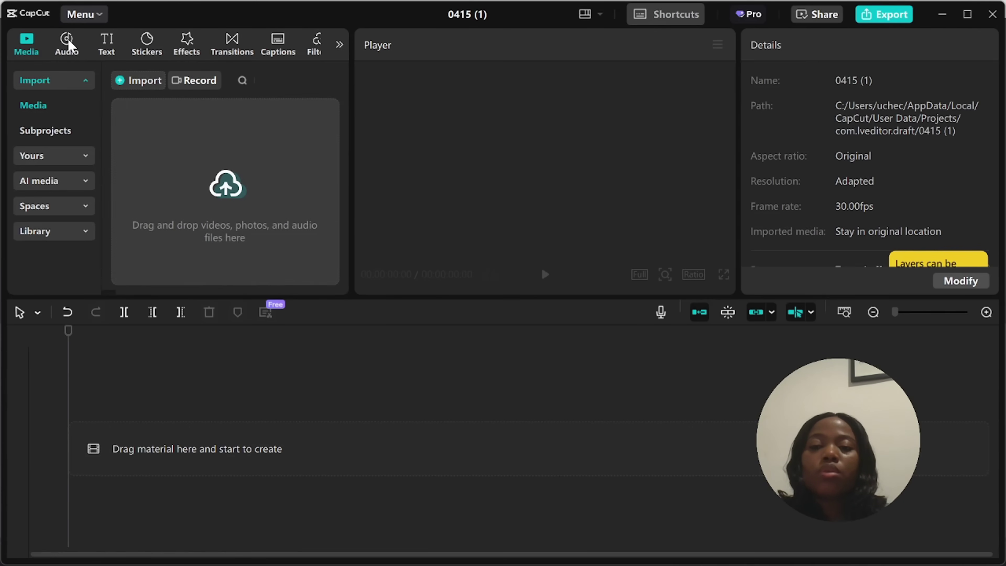
- Search the CapCut music library for 'cartoon'
{"action": "left_click", "coordinate": [210, 80]}
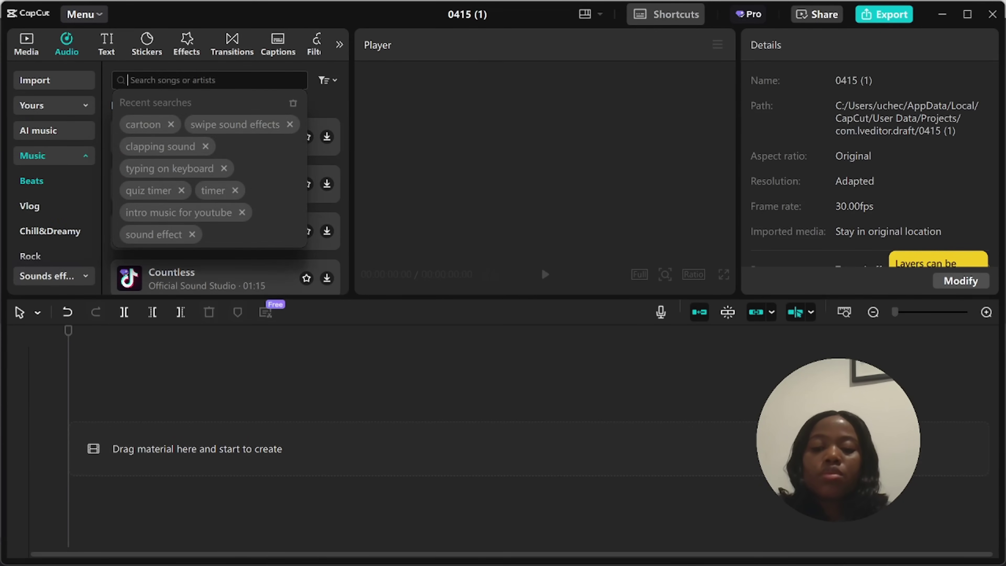
{"action": "type", "text": "cartoon"}
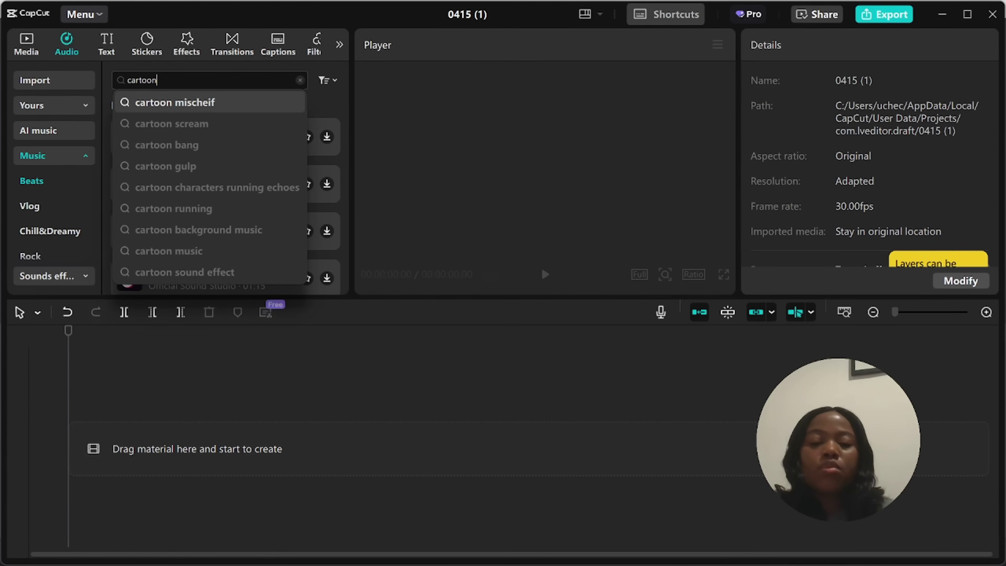
{"action": "key", "text": "Return"}
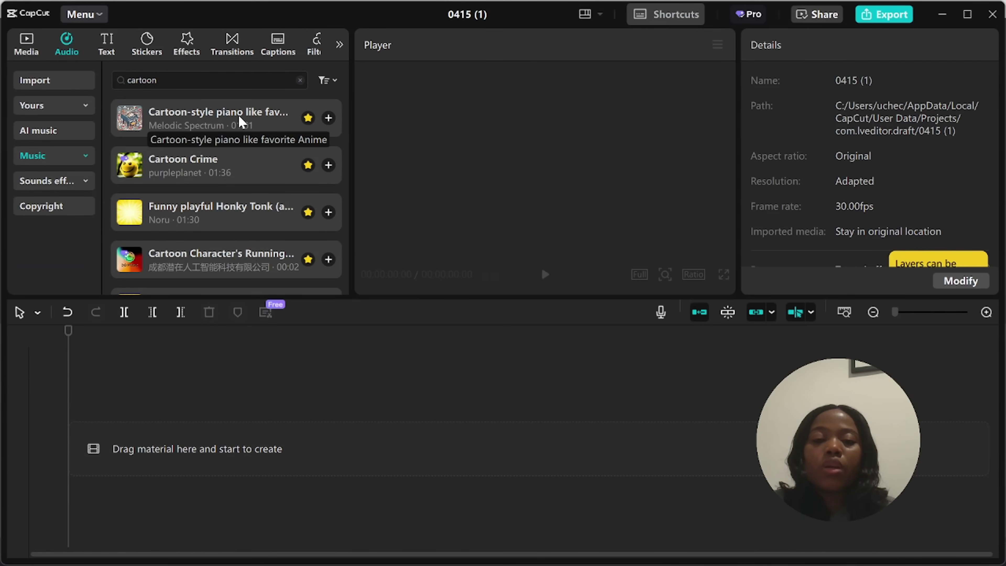
- Preview Cartoon-style piano, Cartoon Crime and Honky Tonk, then favourite the Melodic Spectrum piano track
{"action": "left_click", "coordinate": [240, 120]}
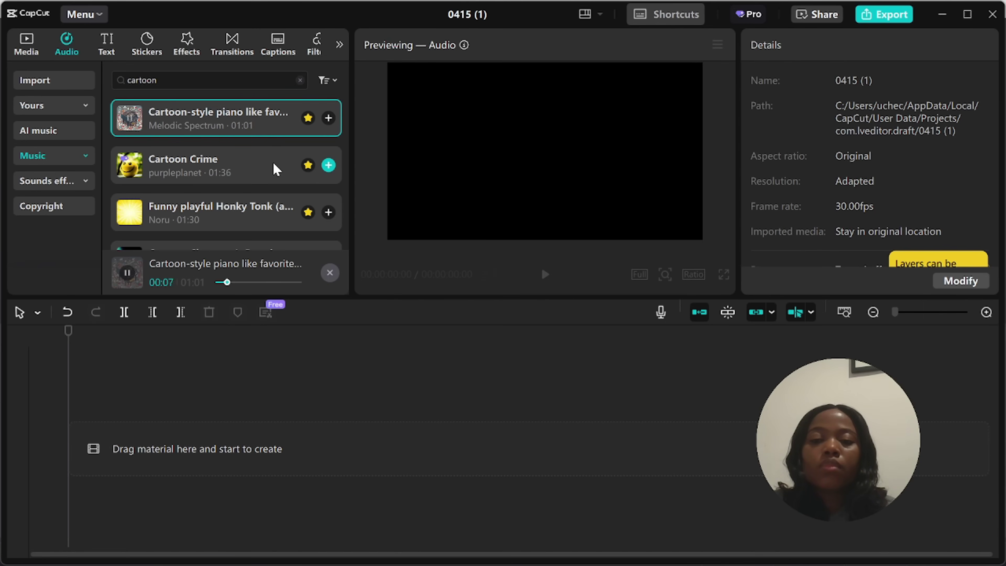
{"action": "left_click", "coordinate": [276, 170]}
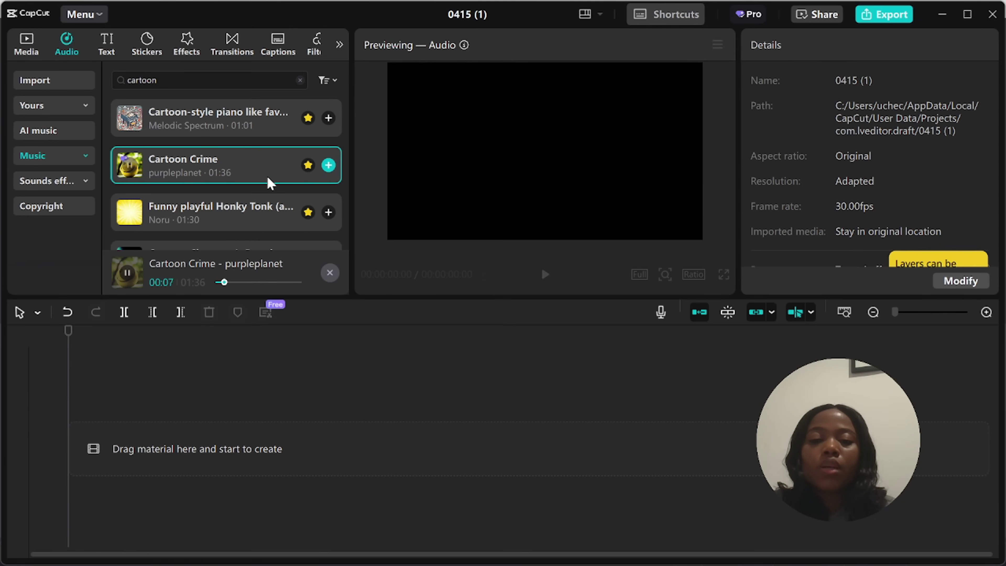
{"action": "left_click", "coordinate": [262, 206]}
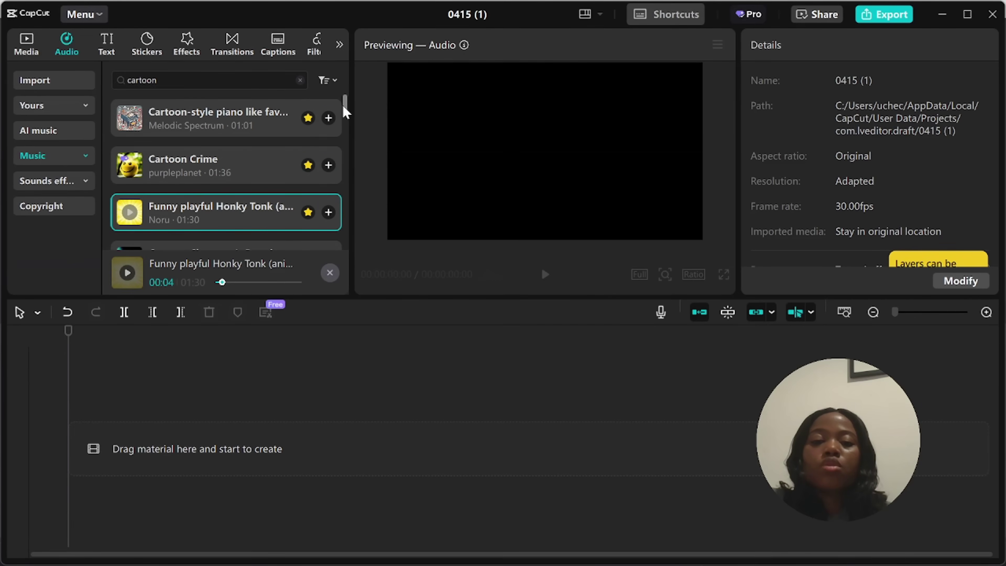
{"action": "scroll", "coordinate": [305, 168], "scroll_direction": "up", "scroll_amount": 2}
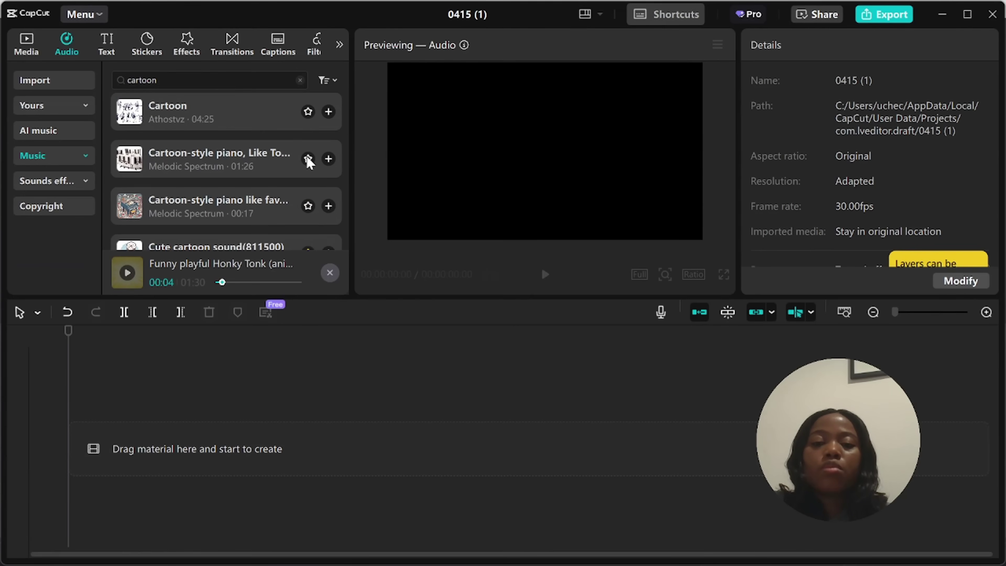
{"action": "left_click", "coordinate": [308, 158]}
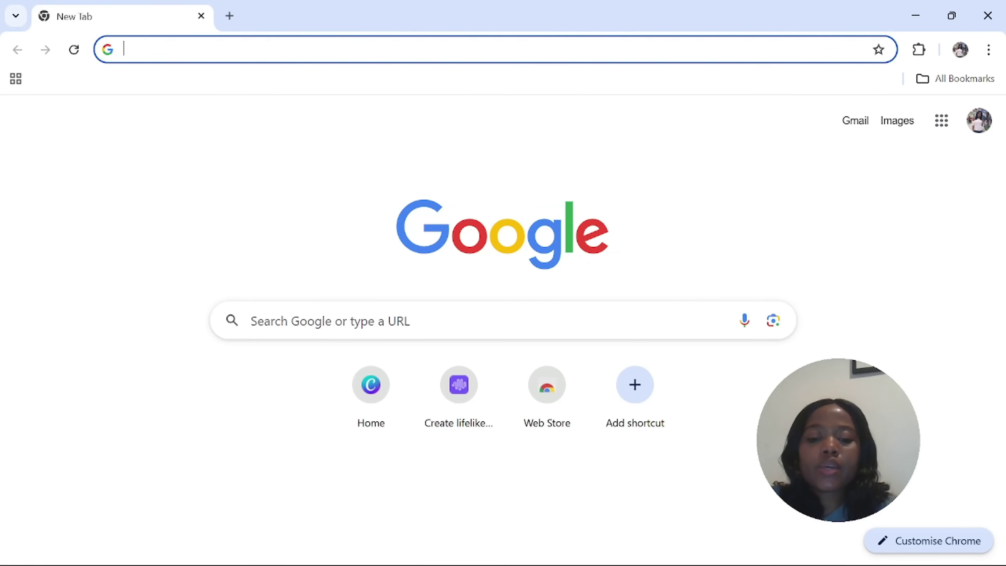
- Search Google for 'hailuo ai video' and open the Hailuo AI website
{"action": "type", "text": "hailuo ai"}
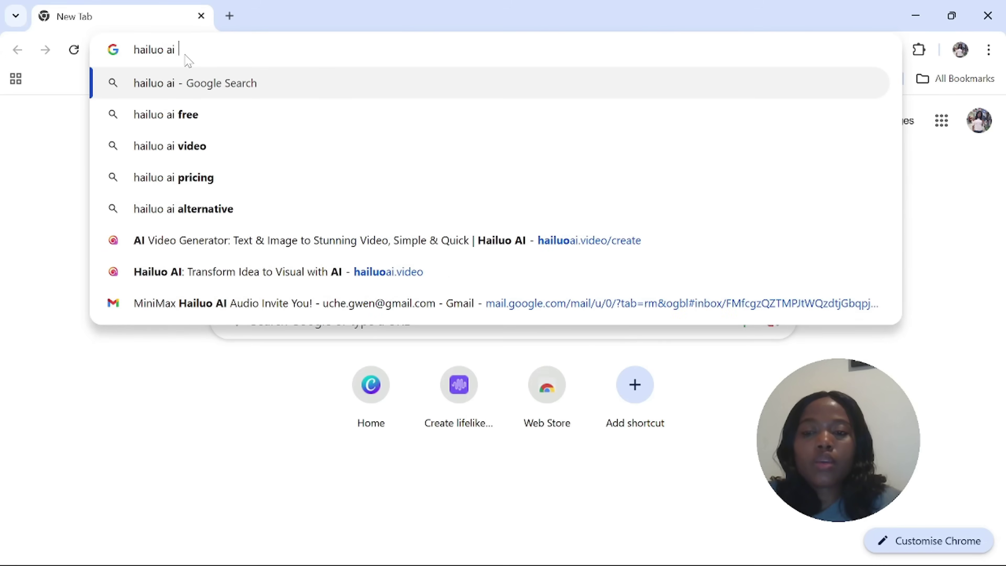
{"action": "left_click", "coordinate": [187, 150]}
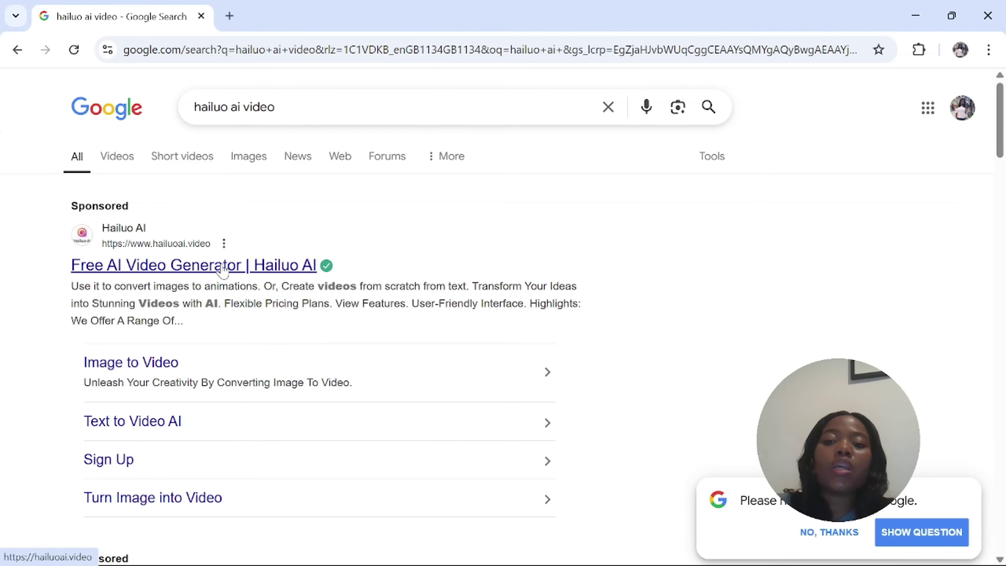
{"action": "left_click", "coordinate": [223, 266]}
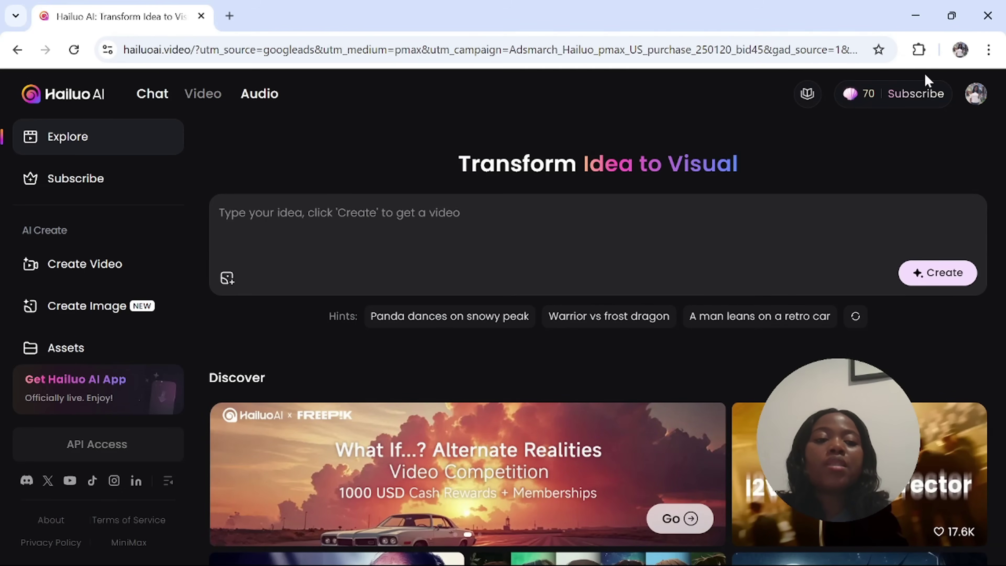
- Go to Hailuo AI's Image to Video page and upload the boy-eating-watermelon image from the Cartoon folder
{"action": "left_click", "coordinate": [976, 94]}
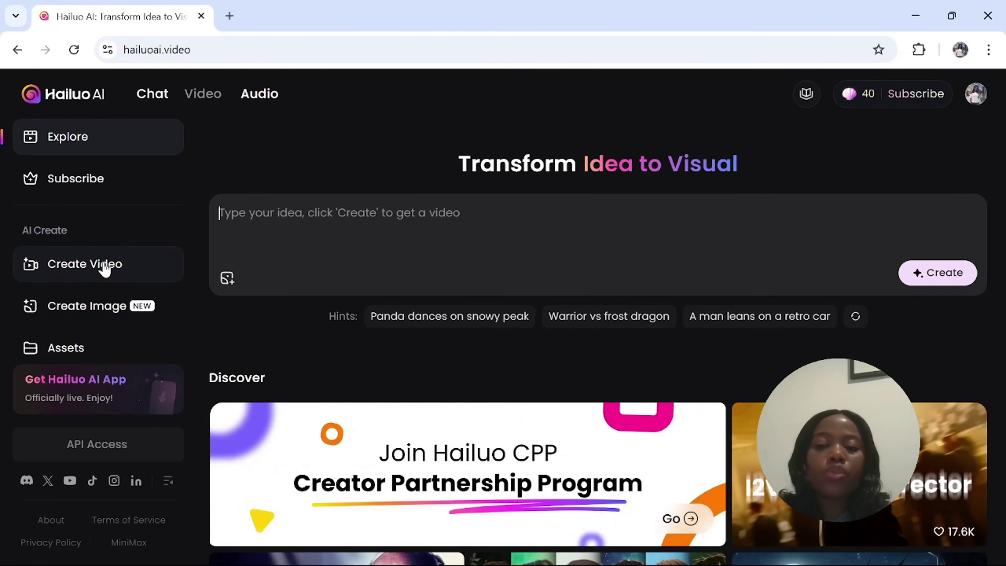
{"action": "left_click", "coordinate": [105, 269]}
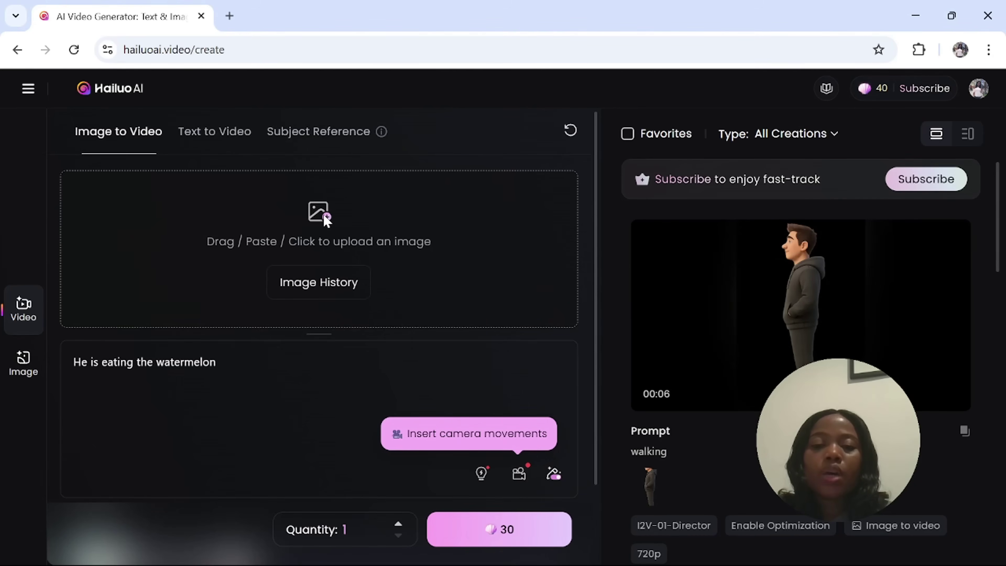
{"action": "left_click", "coordinate": [325, 222]}
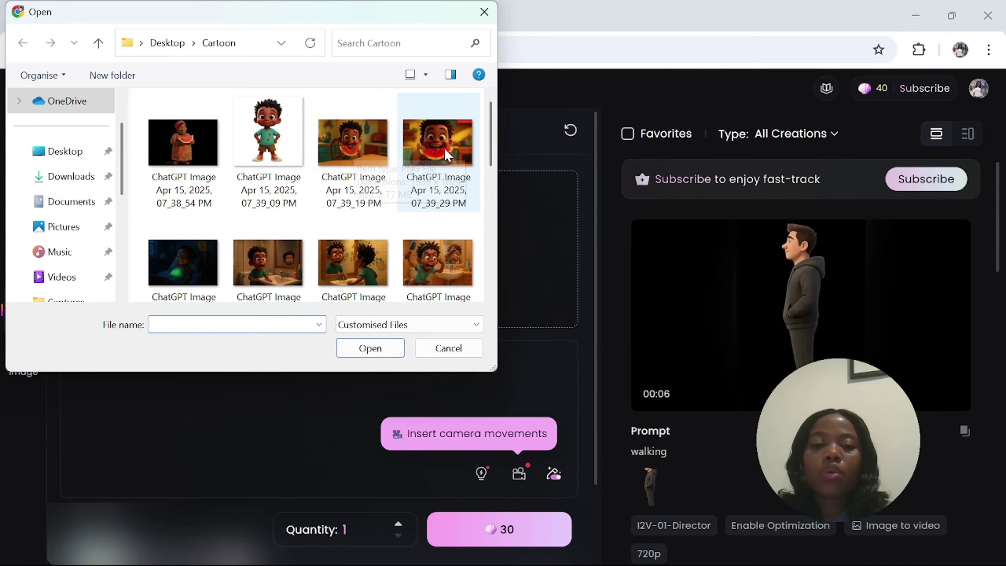
{"action": "left_click", "coordinate": [447, 155]}
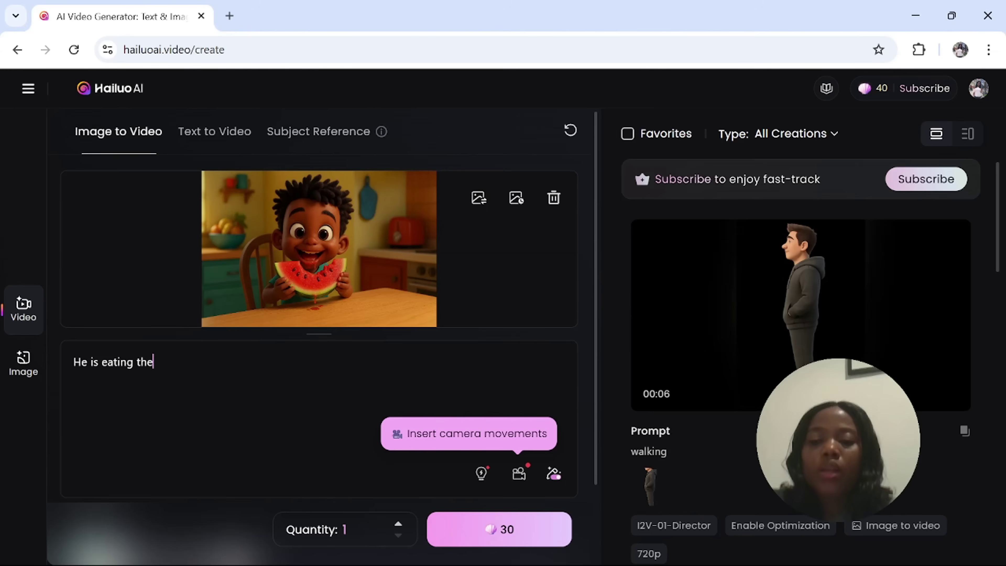
{"action": "key", "text": "BackSpace"}
{"action": "key", "text": "BackSpace"}
{"action": "key", "text": "BackSpace"}
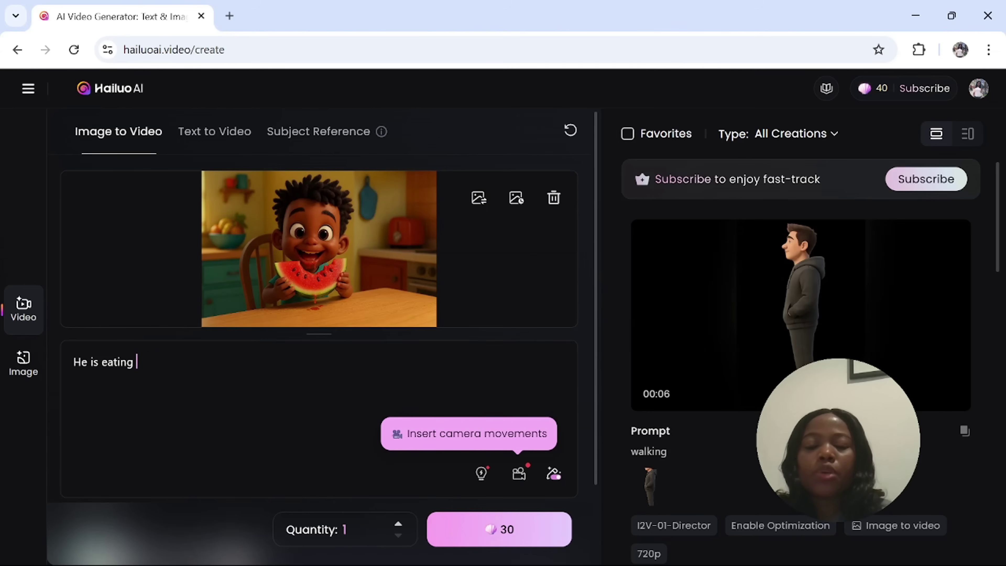
- Complete the video prompt so it reads 'He is eating the watermelon'
{"action": "type", "text": "the wate"}
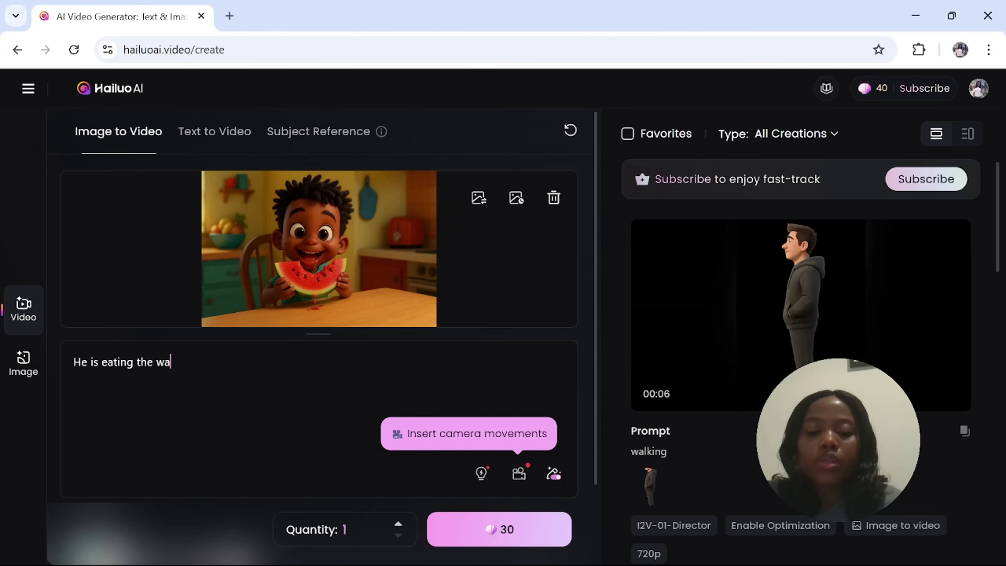
{"action": "type", "text": "rmelon"}
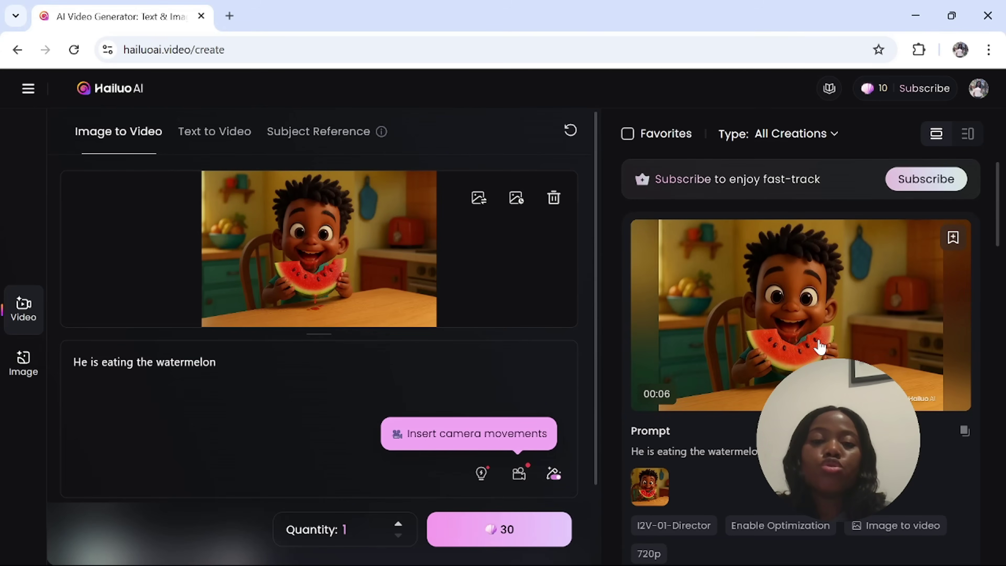
- Download the 6-second watermelon clip with watermark as mp4, then return to the home page
{"action": "left_click", "coordinate": [784, 322]}
{"action": "mouse_move", "coordinate": [789, 527]}
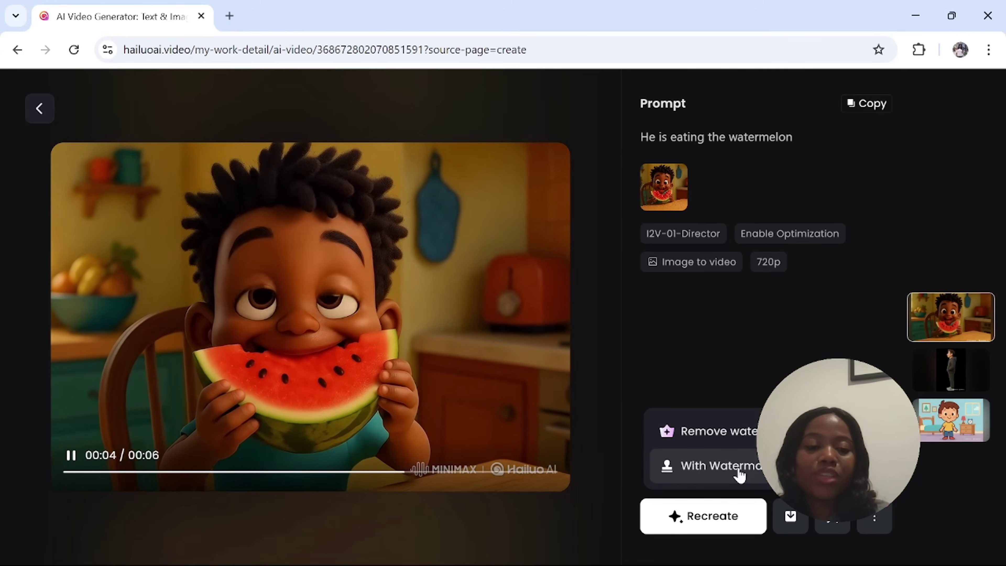
{"action": "left_click", "coordinate": [739, 472]}
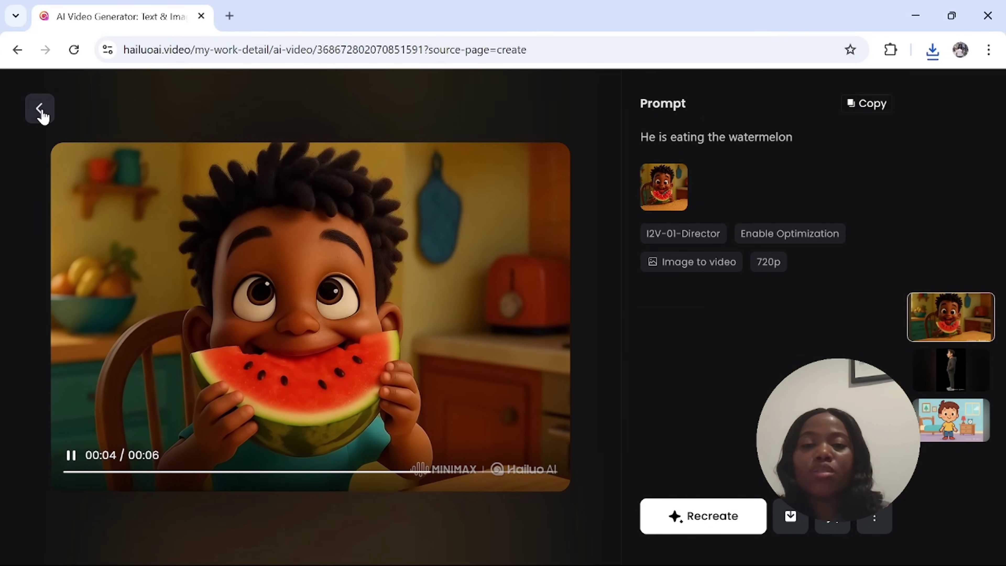
{"action": "left_click", "coordinate": [40, 110]}
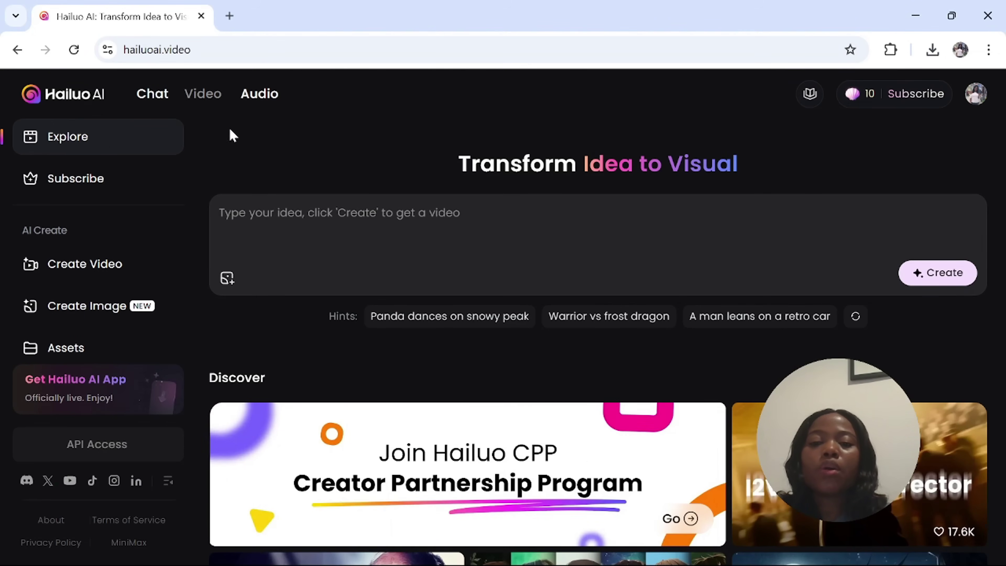
- Open MiniMax Audio's Text to Speech page holding the watermelon-seeds line and show the voice library
{"action": "left_click", "coordinate": [258, 95]}
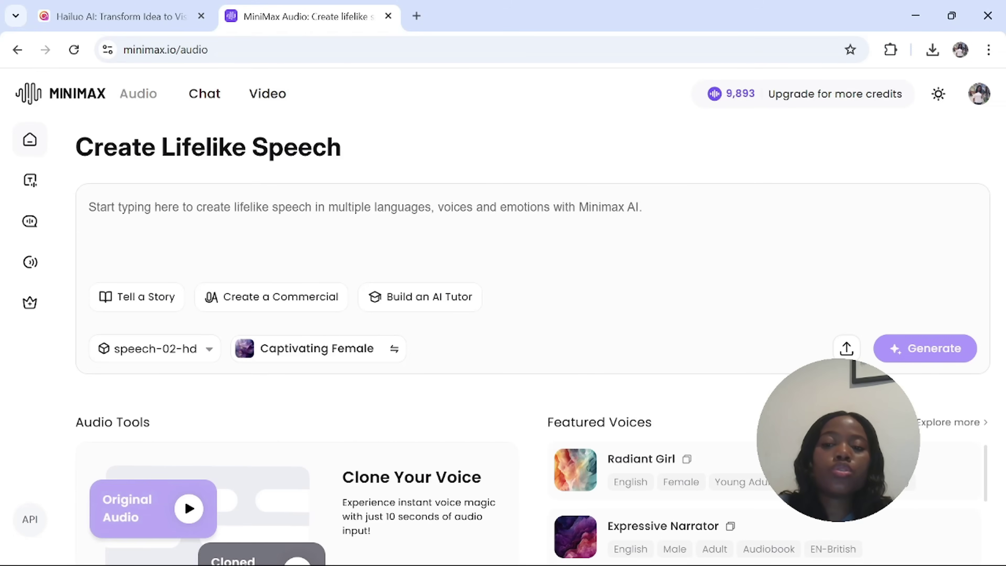
{"action": "mouse_move", "coordinate": [18, 213]}
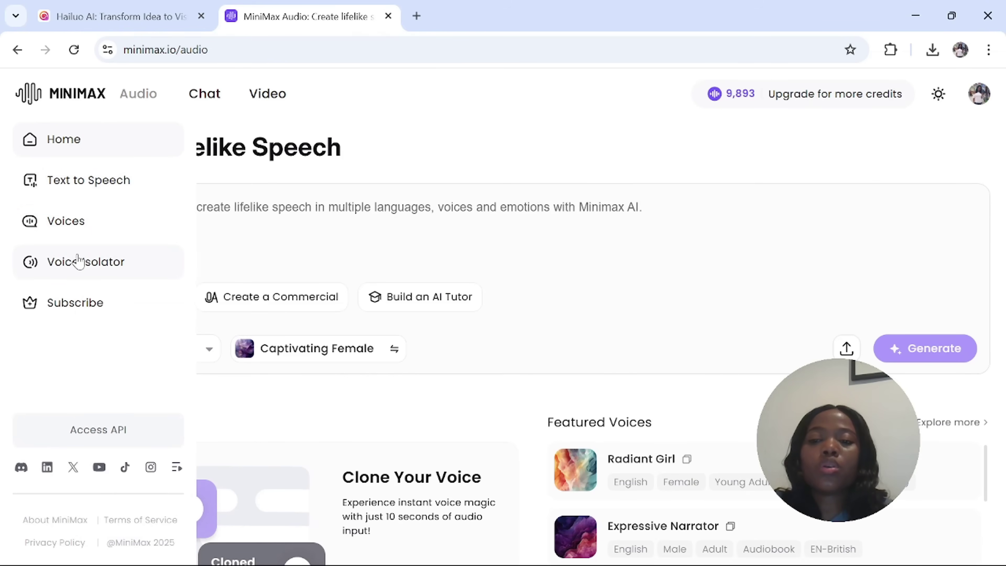
{"action": "left_click", "coordinate": [81, 188]}
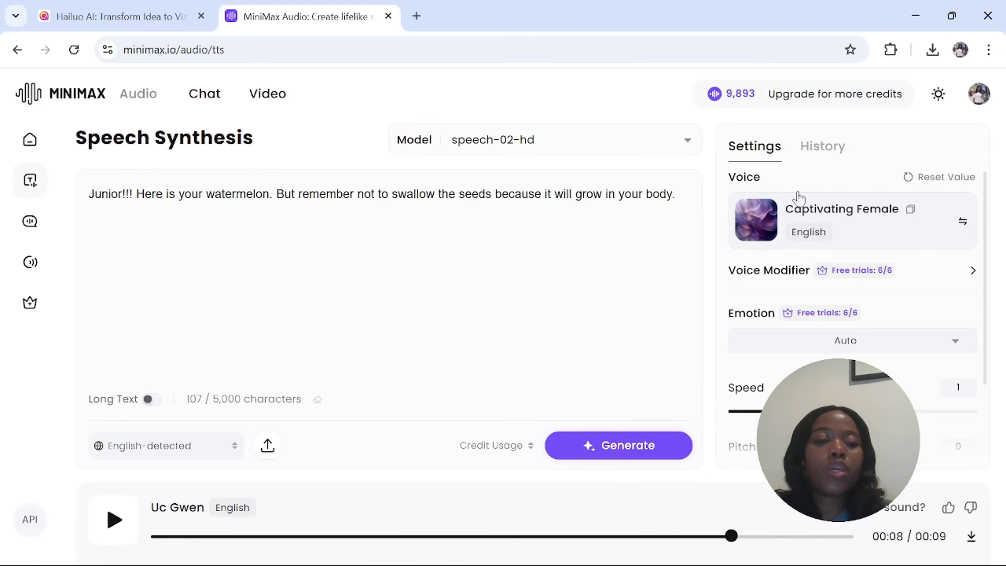
{"action": "left_click", "coordinate": [908, 226]}
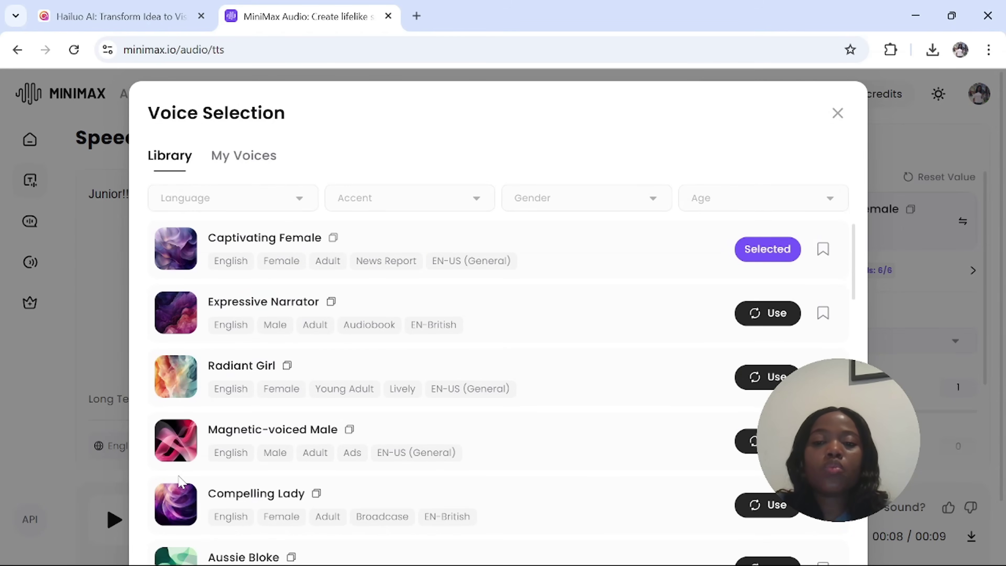
- Preview Expressive Narrator, then select your own cloned voice from My Voices for the speech
{"action": "left_click", "coordinate": [177, 250]}
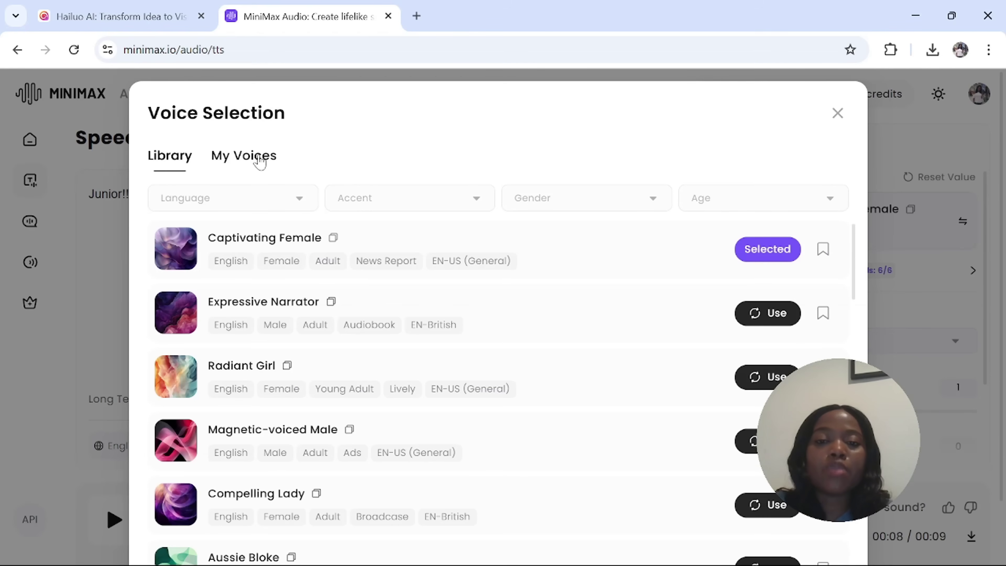
{"action": "left_click", "coordinate": [259, 160]}
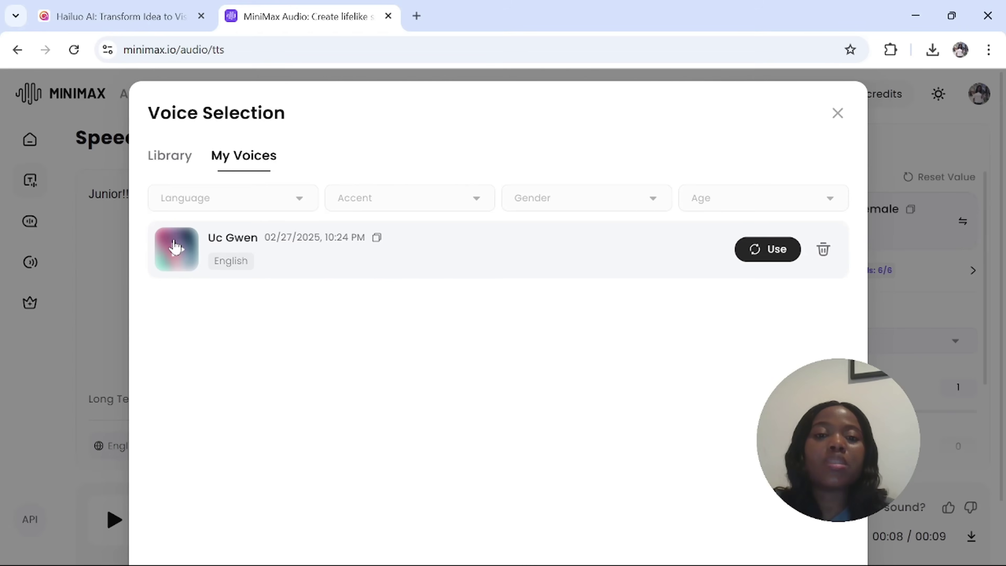
{"action": "left_click", "coordinate": [177, 249]}
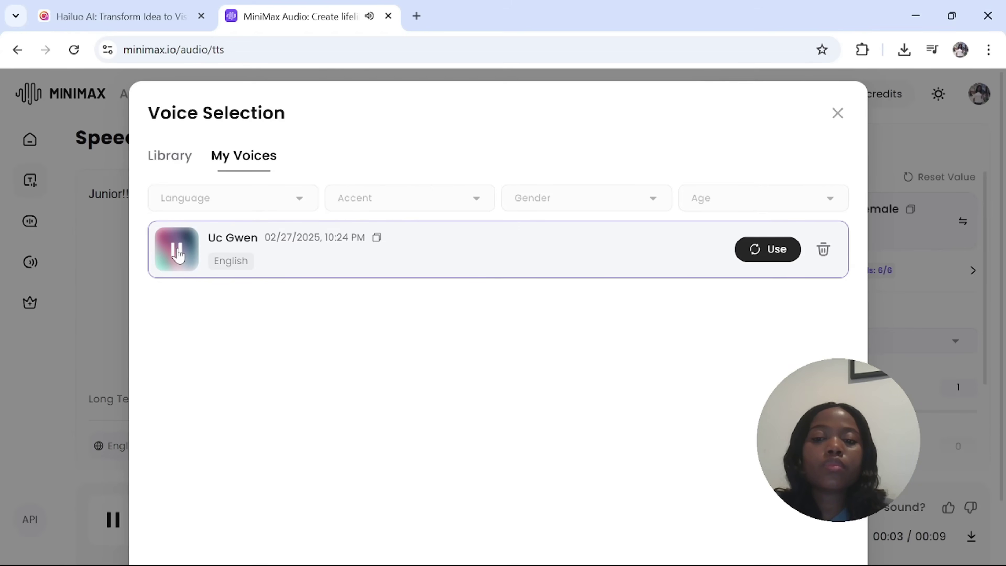
{"action": "left_click", "coordinate": [178, 253]}
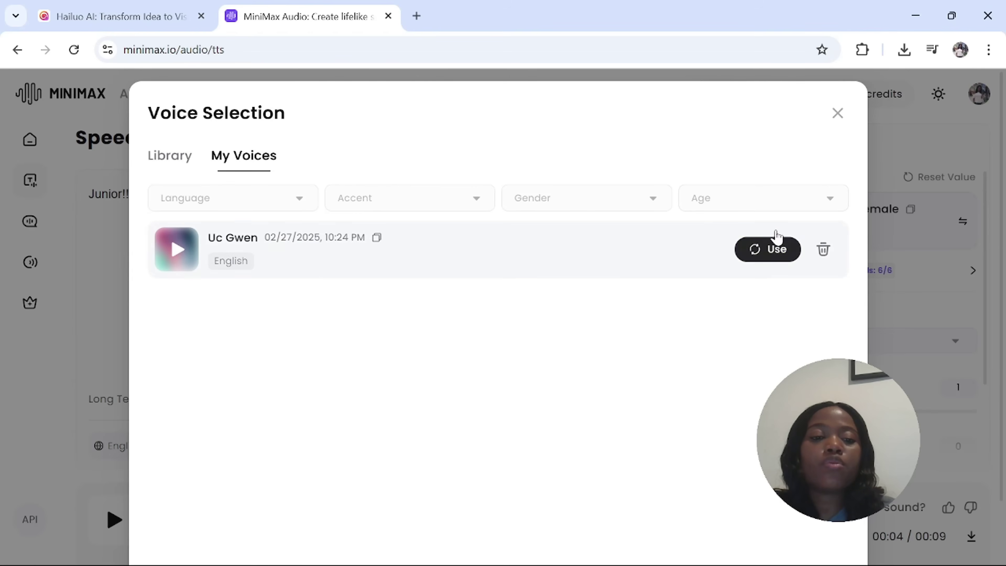
{"action": "left_click", "coordinate": [770, 256]}
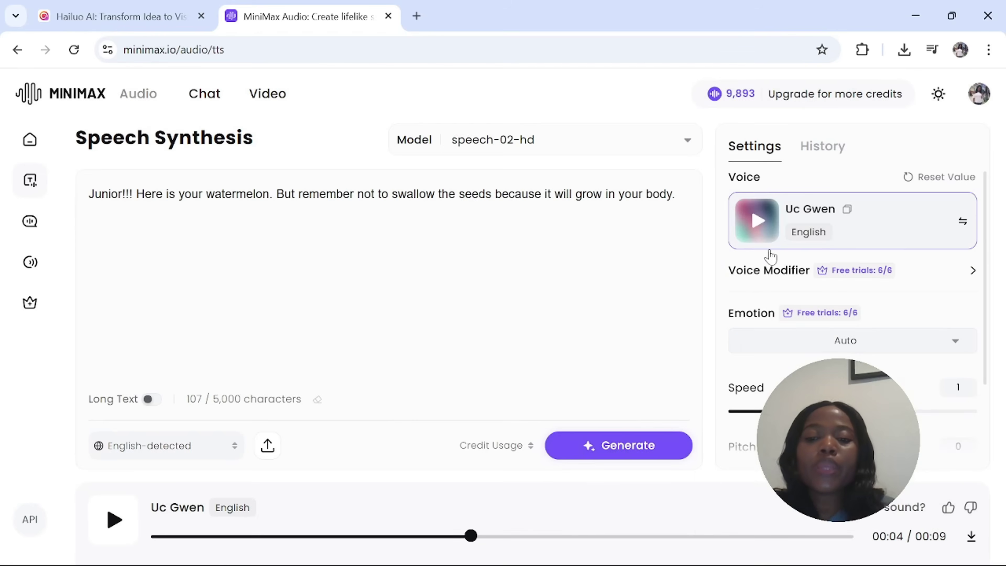
- Generate the 8-second watermelon speech clip in the cloned voice
{"action": "left_click", "coordinate": [633, 450]}
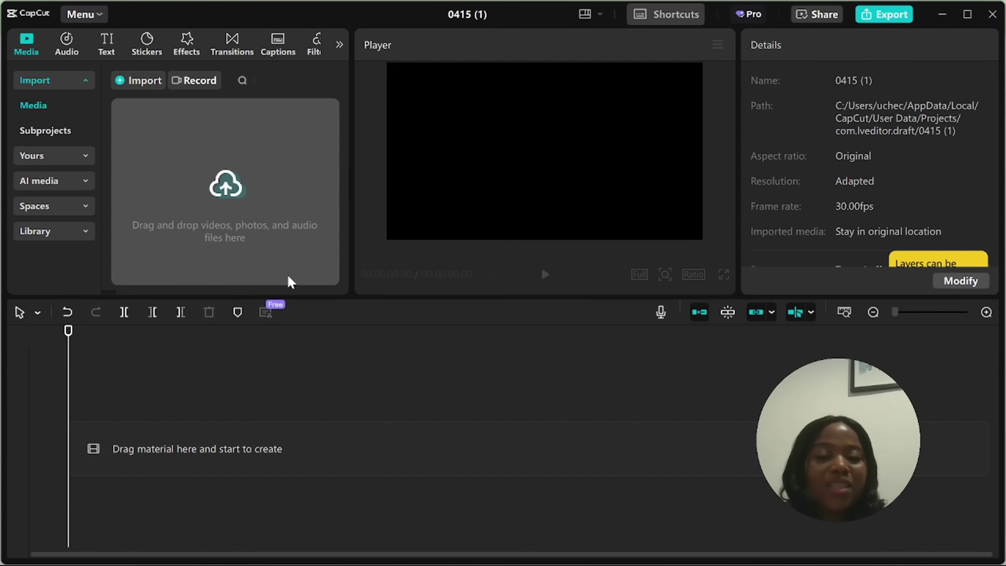
- Import the eight cartoon video clips from the Cartoon > New folder into the media bin
{"action": "left_click", "coordinate": [146, 81]}
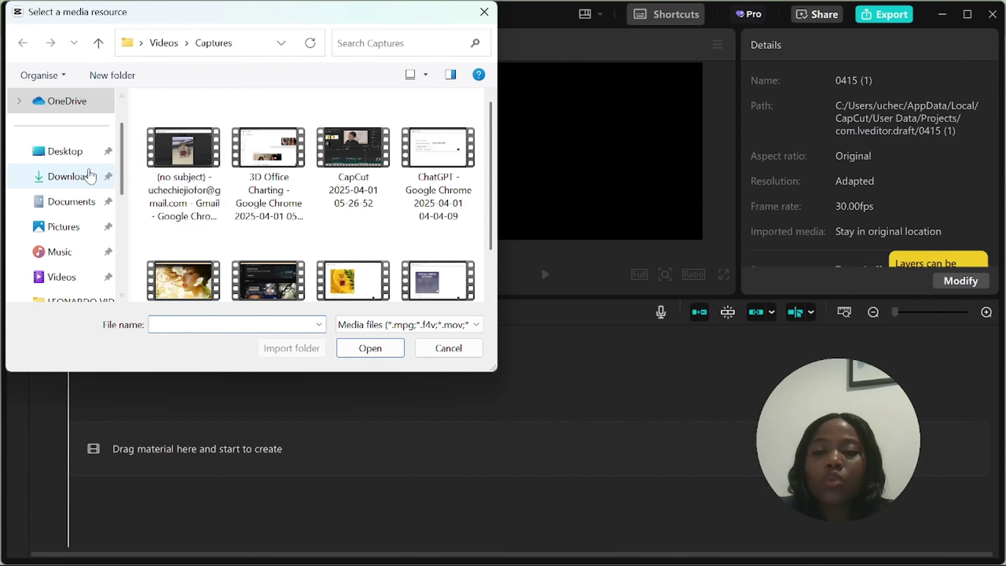
{"action": "left_click", "coordinate": [70, 150]}
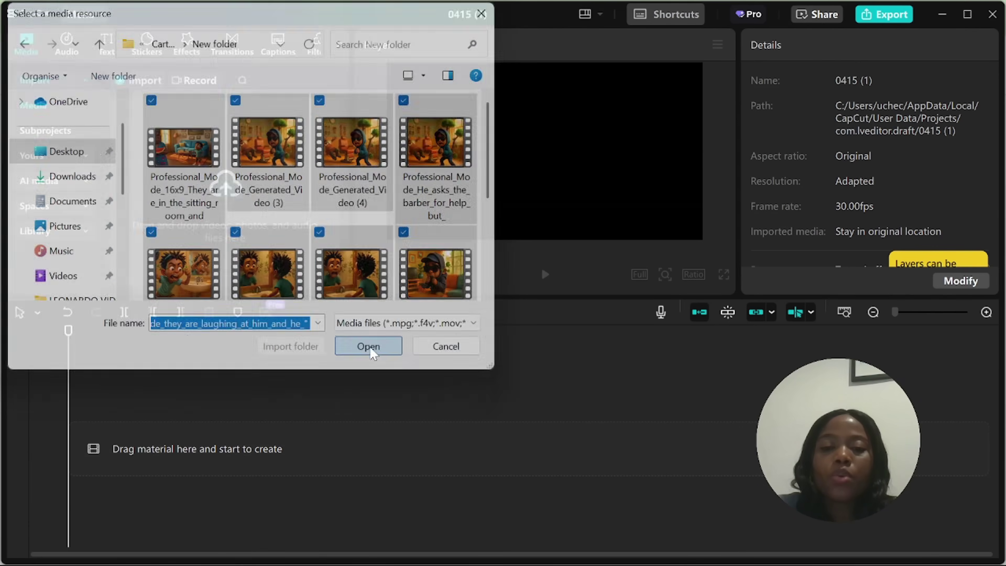
{"action": "left_click", "coordinate": [370, 348]}
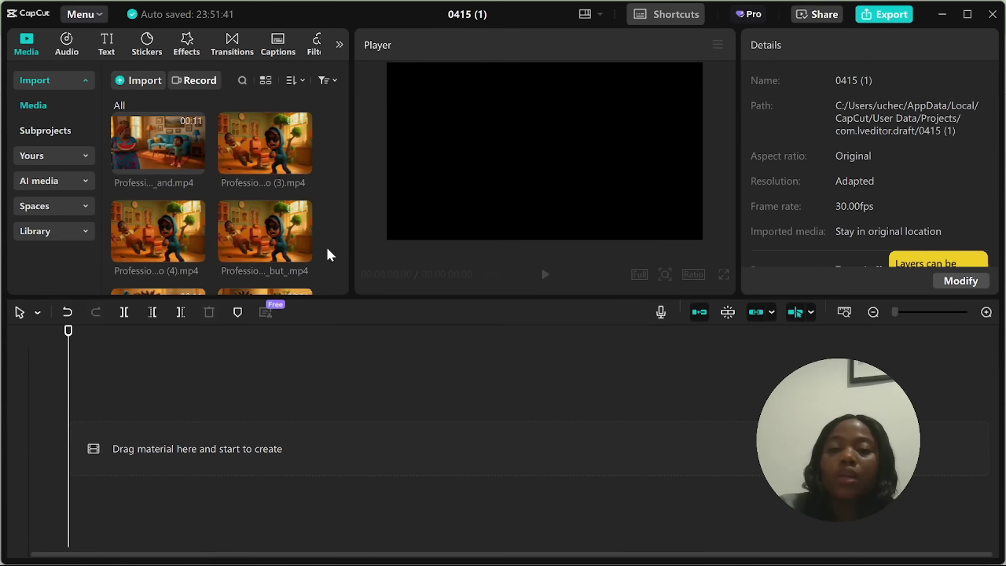
{"action": "left_click", "coordinate": [147, 79]}
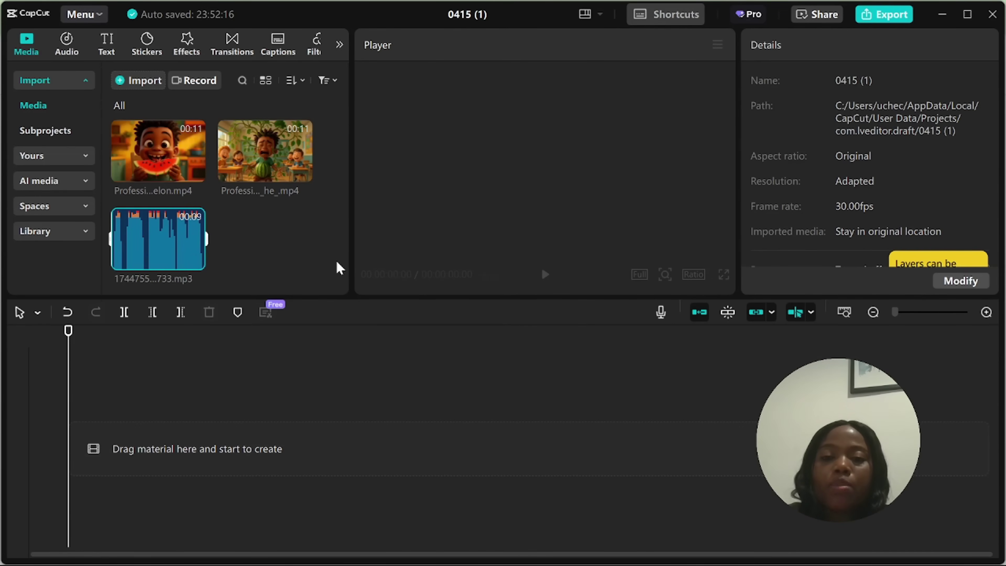
- Import the Uc Gwen Pictures and WATERMELON title images from Desktop > Cartoon
{"action": "left_click", "coordinate": [147, 80]}
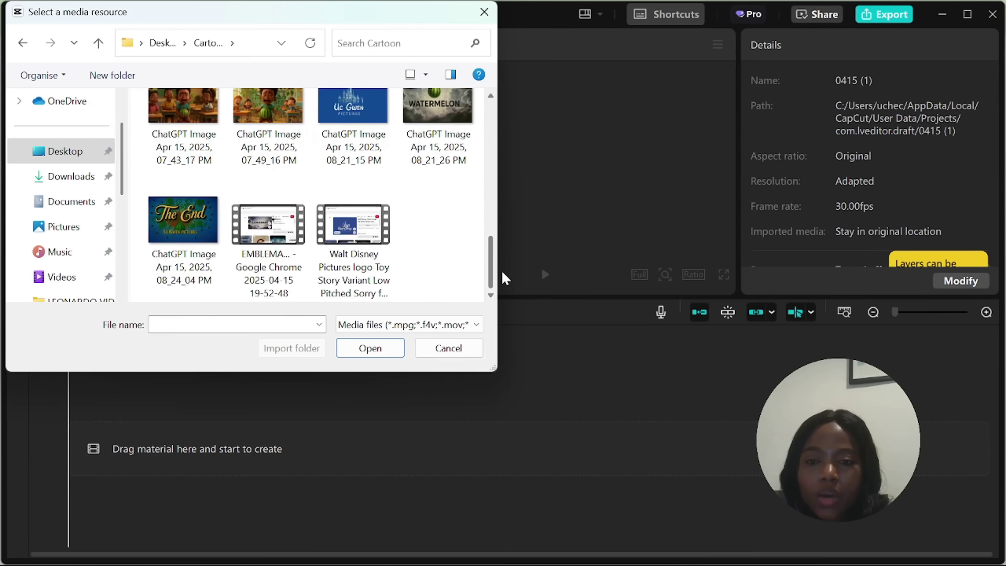
{"action": "scroll", "coordinate": [502, 263], "scroll_direction": "up", "scroll_amount": 1}
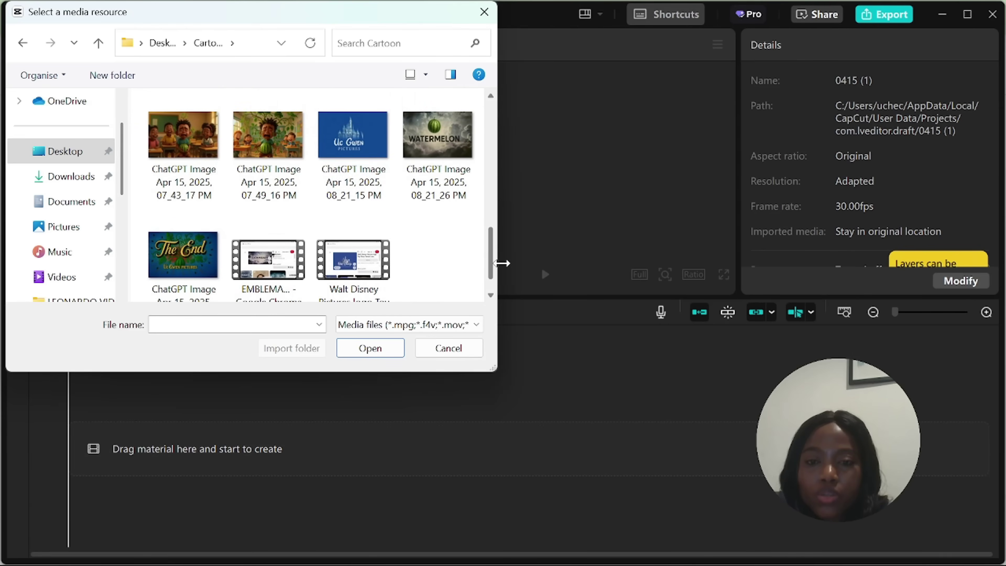
{"action": "left_click", "coordinate": [334, 153]}
{"action": "left_click", "coordinate": [433, 152]}
{"action": "double_click", "coordinate": [433, 151]}
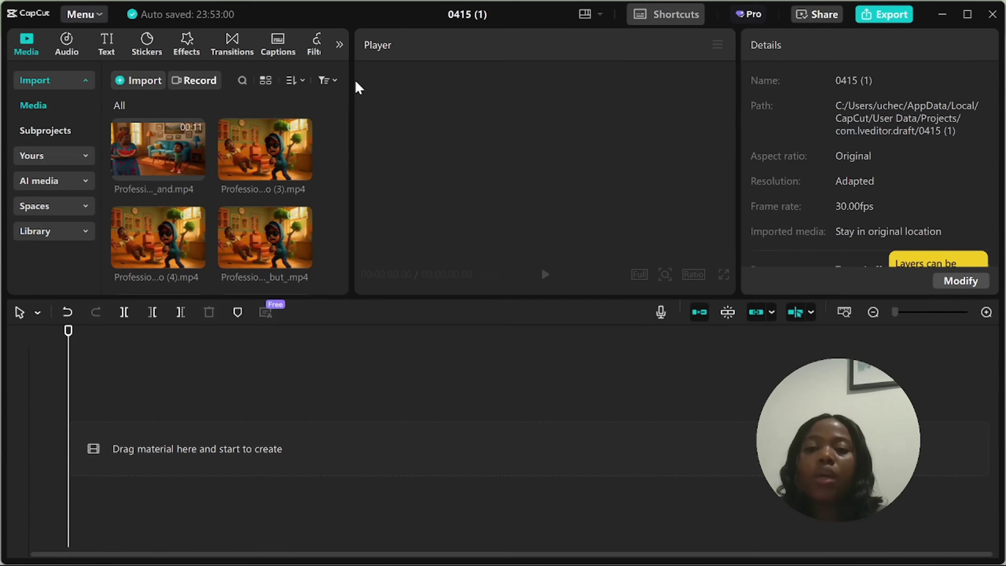
- Search the audio library for 'cartoon intro music' and add tracks like Dark side of cartoon to the timeline
{"action": "left_click", "coordinate": [67, 43]}
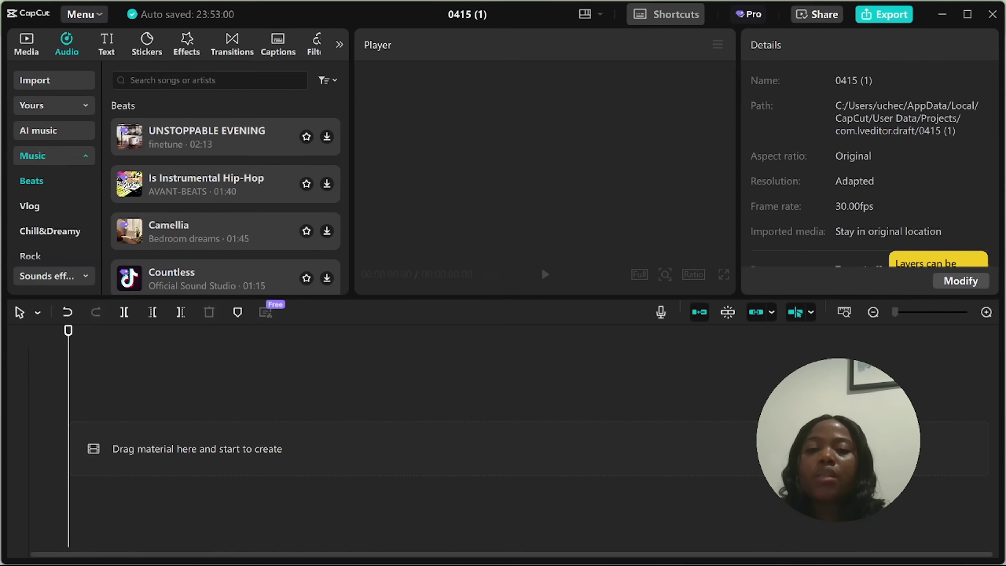
{"action": "left_click", "coordinate": [143, 124]}
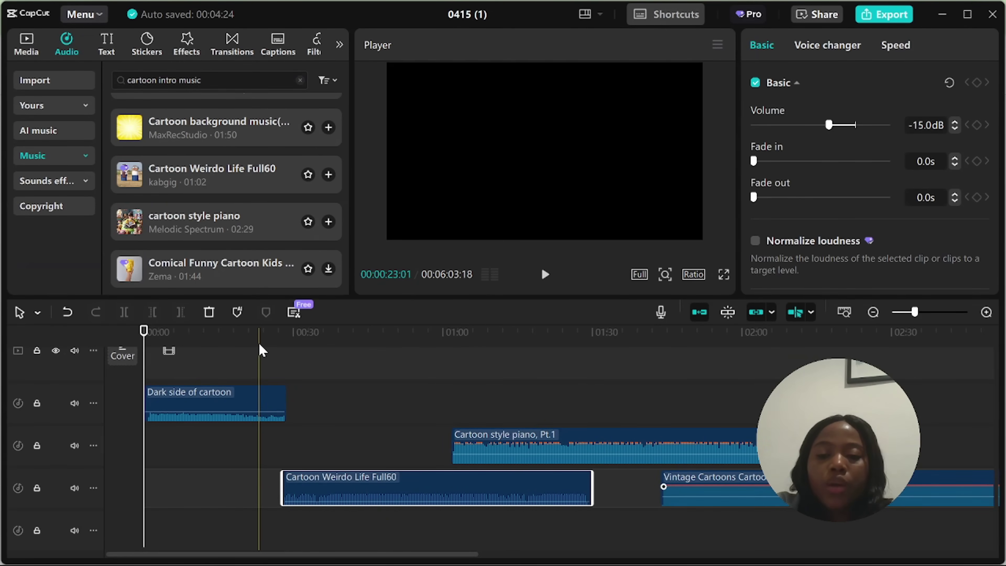
{"action": "left_click", "coordinate": [197, 412]}
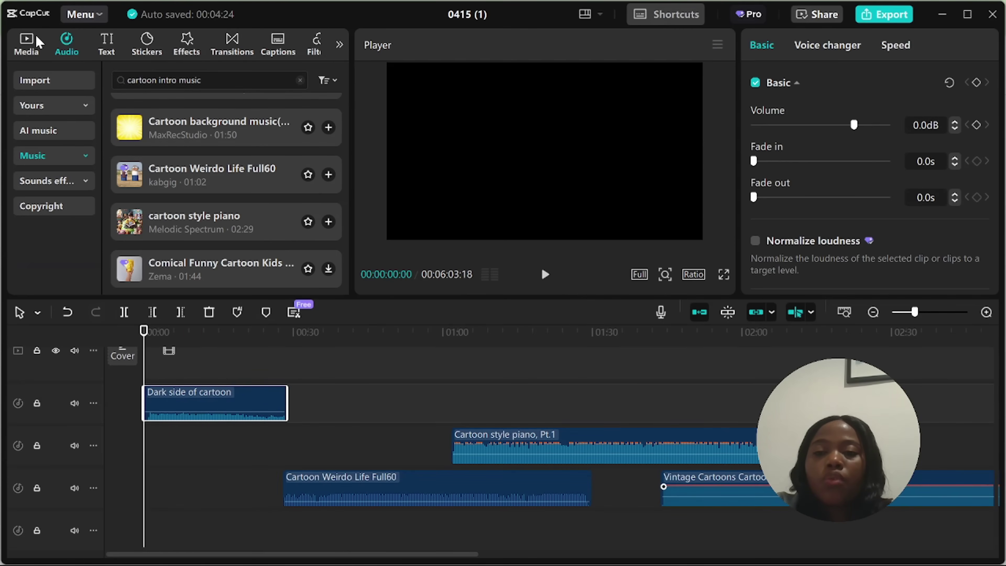
- Add the Uc Gwen Pictures image to the video track, lengthen it, and append the WATERMELON image
{"action": "left_click", "coordinate": [27, 44]}
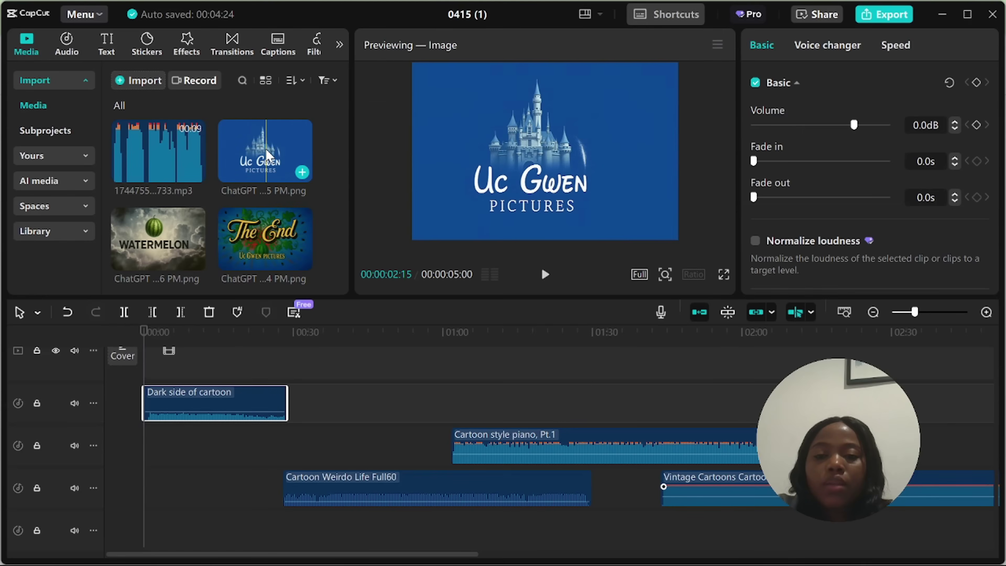
{"action": "left_click", "coordinate": [267, 154]}
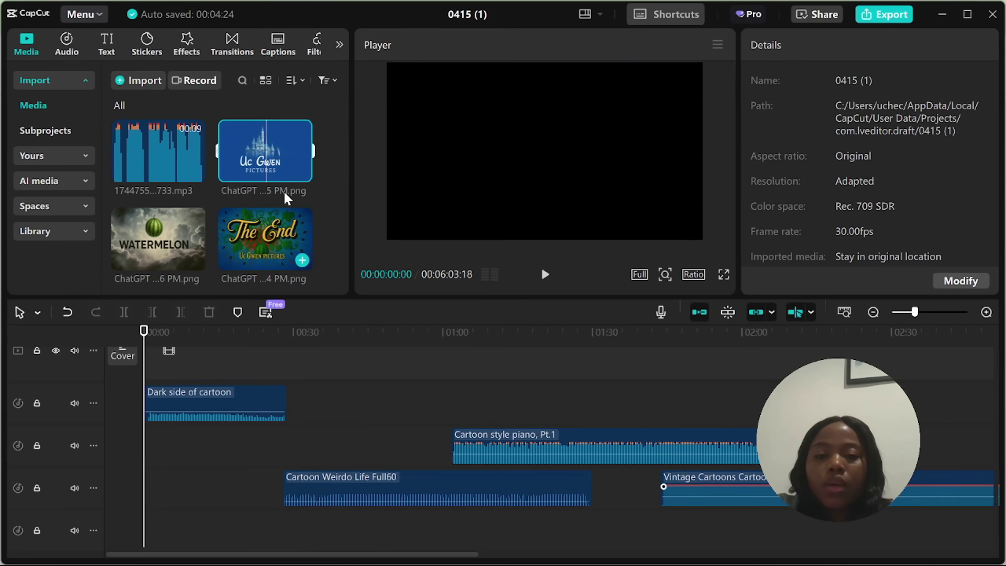
{"action": "left_click", "coordinate": [302, 174]}
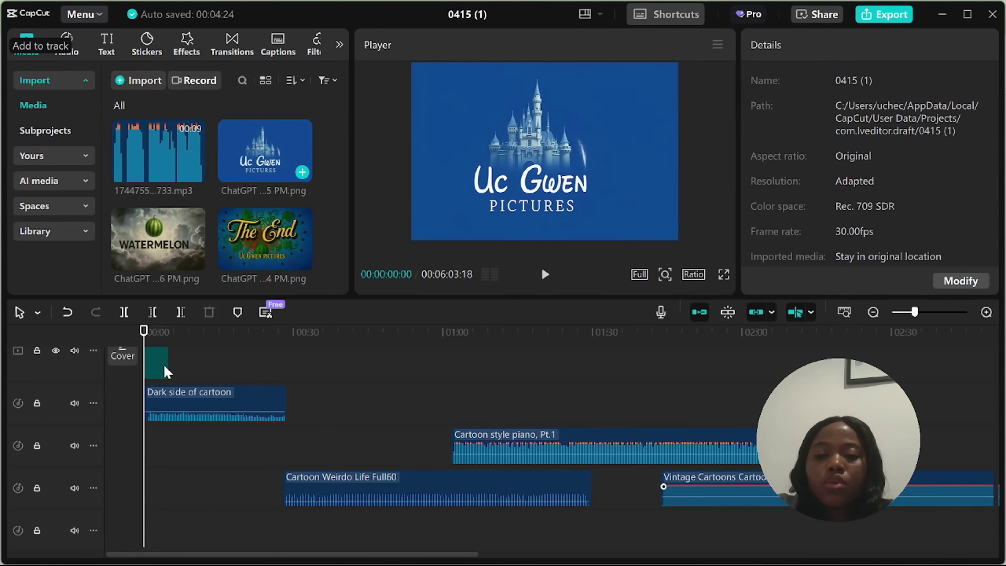
{"action": "left_click", "coordinate": [156, 357]}
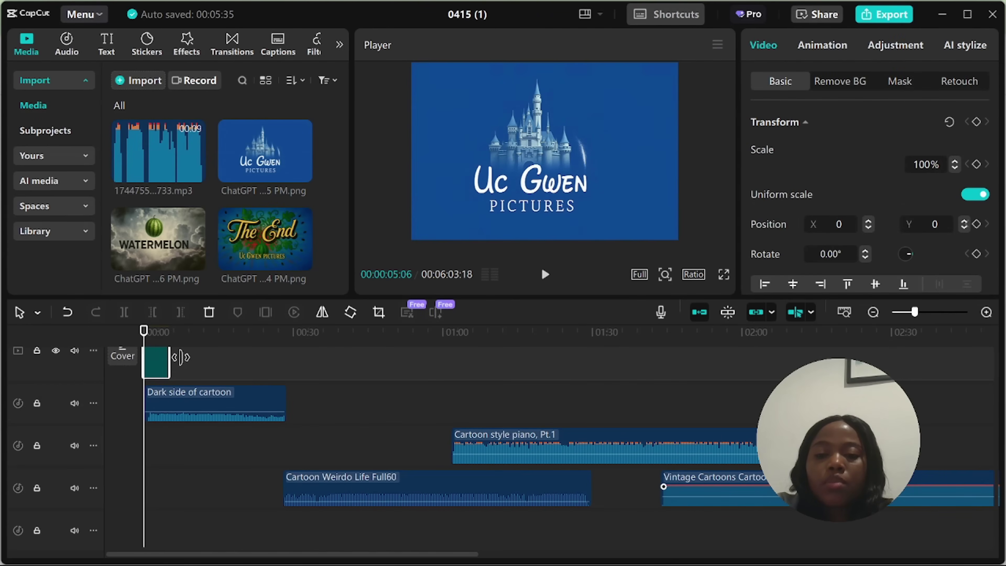
{"action": "left_click_drag", "start_coordinate": [181, 357], "coordinate": [192, 359]}
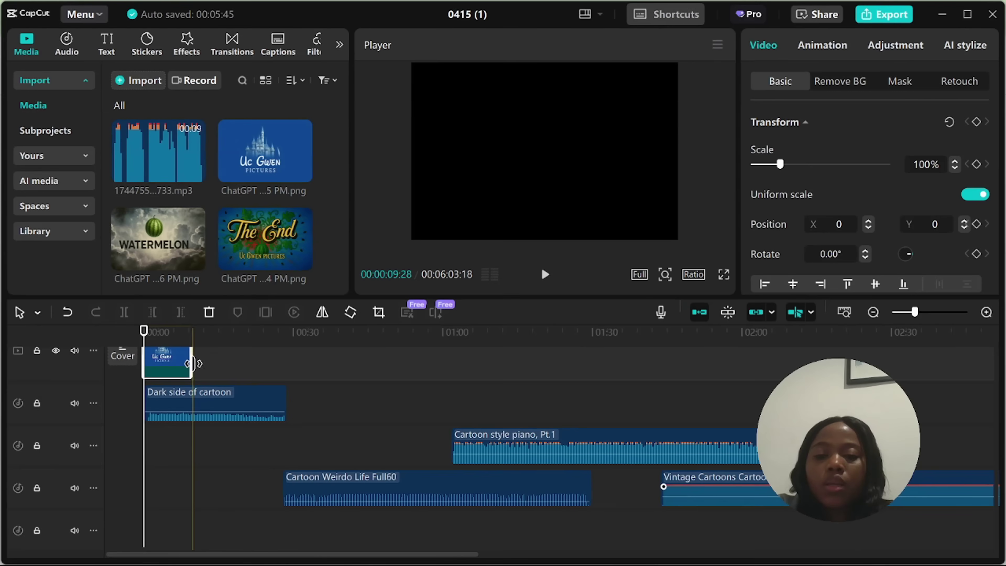
{"action": "left_click", "coordinate": [195, 260]}
{"action": "left_click", "coordinate": [232, 43]}
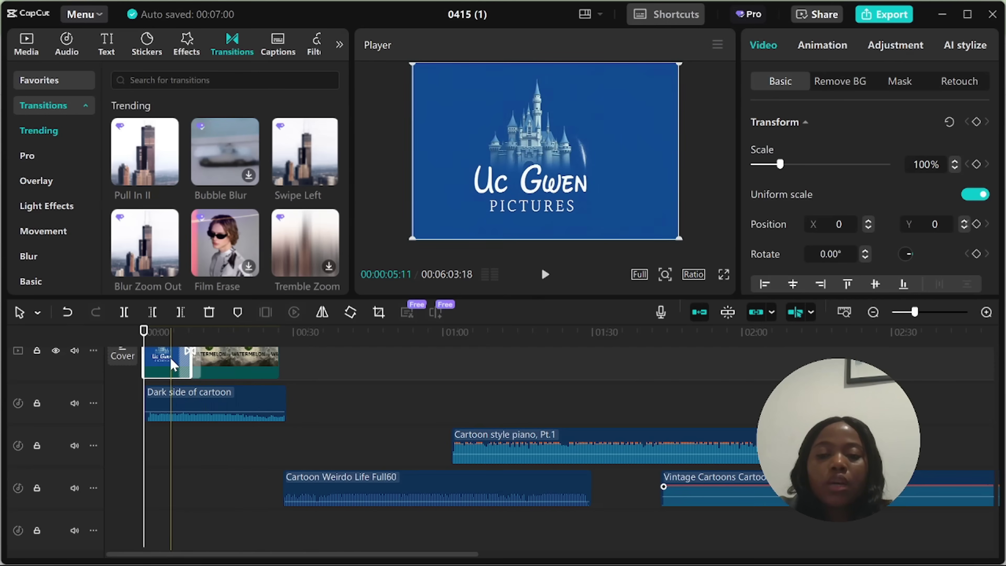
- Give the title card a Zoom In entrance animation and trim the end of Dark side of cartoon
{"action": "left_click", "coordinate": [819, 48]}
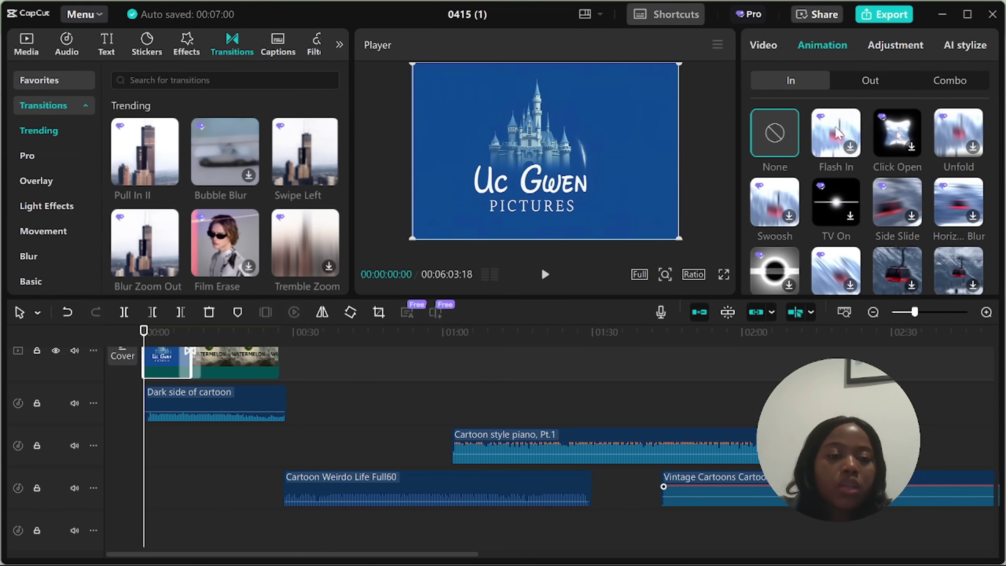
{"action": "scroll", "coordinate": [845, 159], "scroll_direction": "down", "scroll_amount": 5}
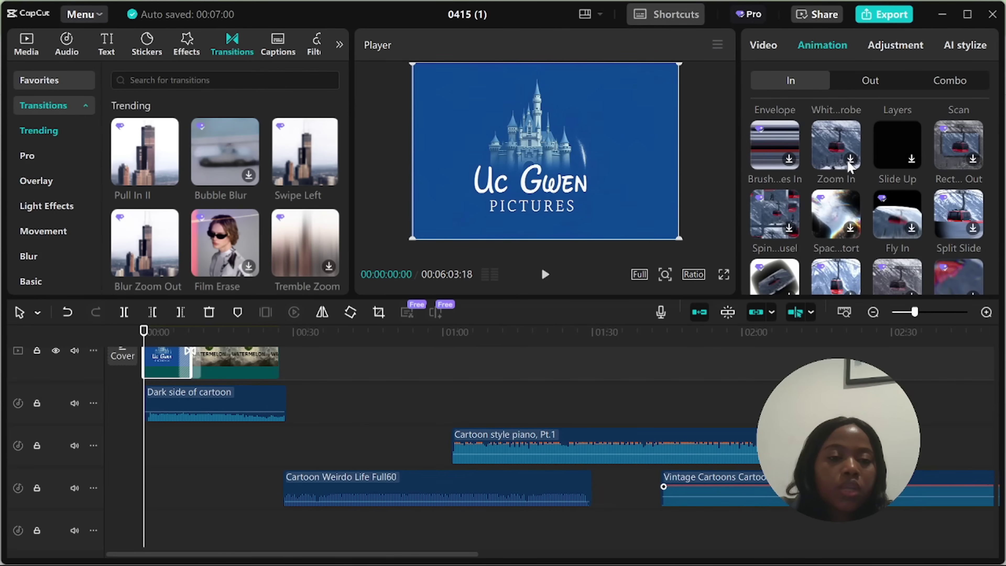
{"action": "left_click", "coordinate": [848, 166]}
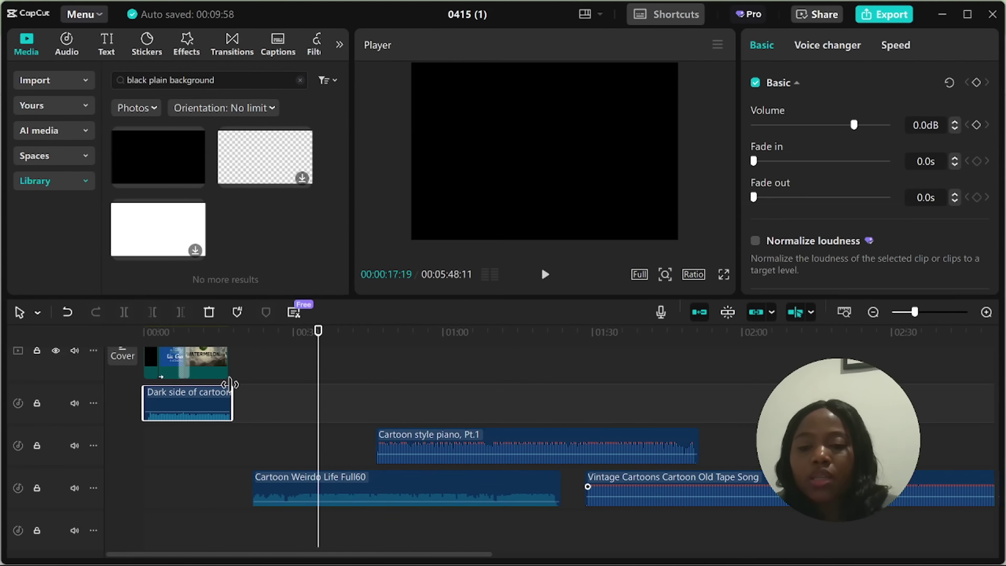
{"action": "left_click_drag", "start_coordinate": [230, 383], "coordinate": [226, 383]}
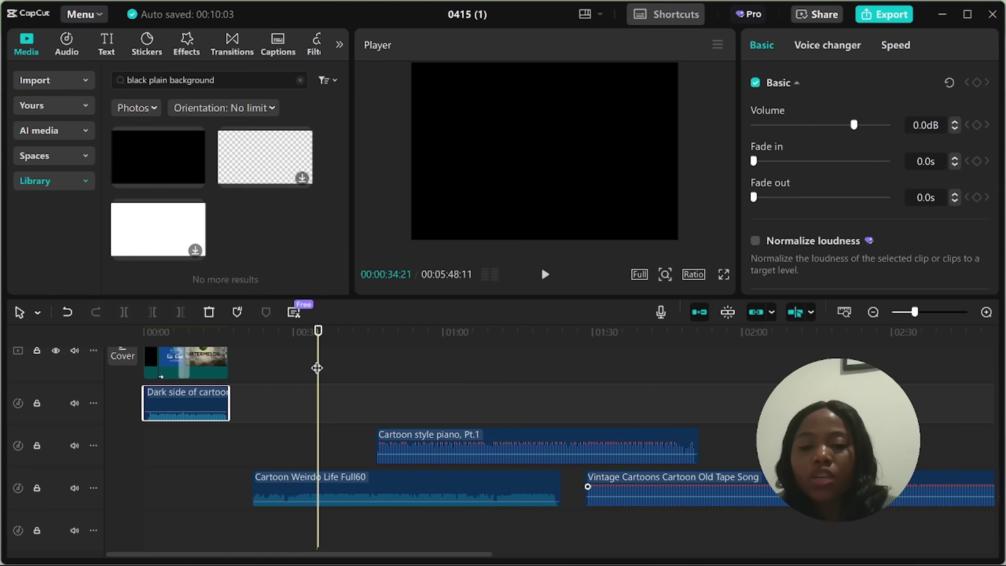
- Play the opening from 0 and delete the short black lead-in clip before the title card
{"action": "left_click_drag", "start_coordinate": [317, 364], "coordinate": [125, 376]}
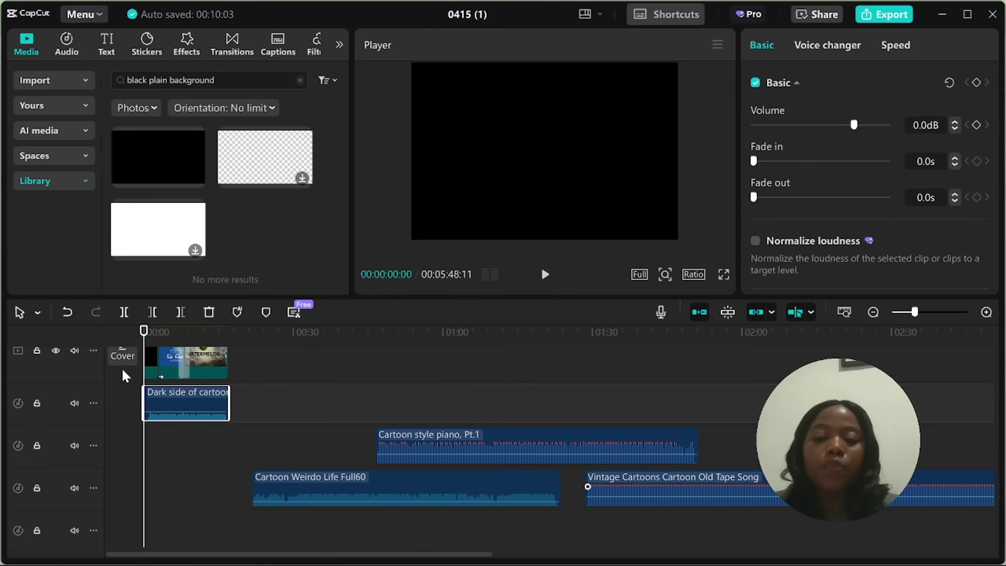
{"action": "left_click", "coordinate": [545, 279]}
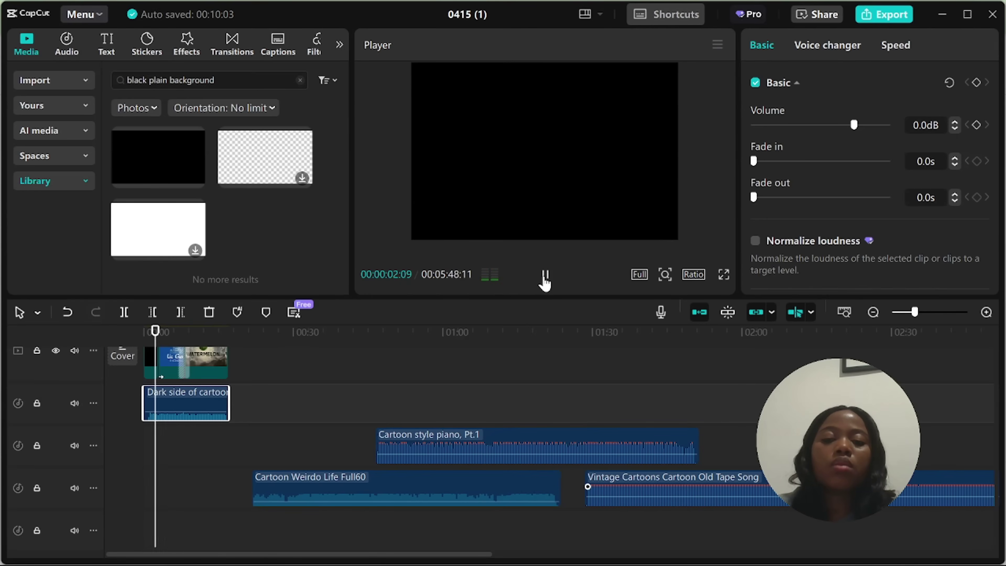
{"action": "key", "text": "ctrl+z"}
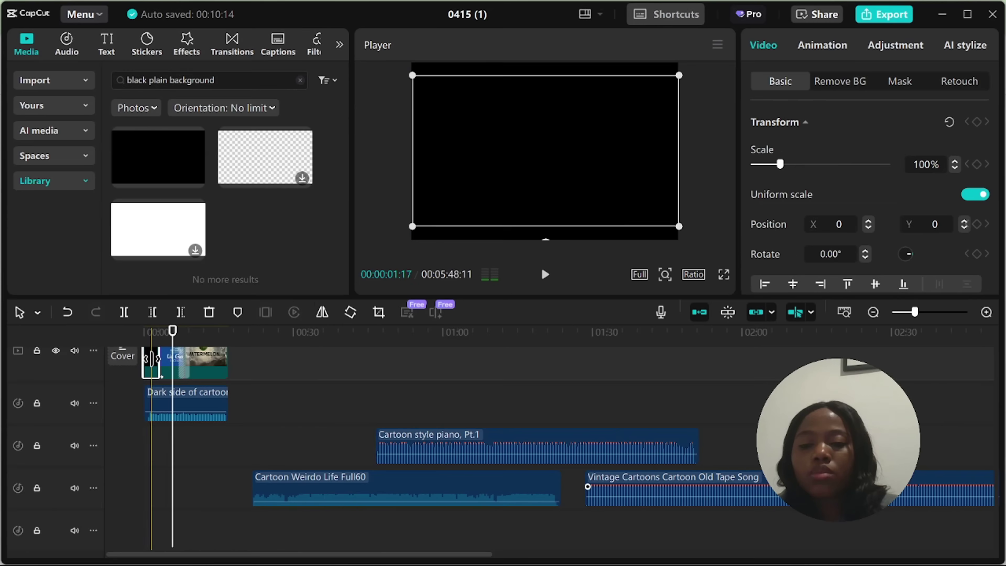
{"action": "key", "text": "ctrl+z"}
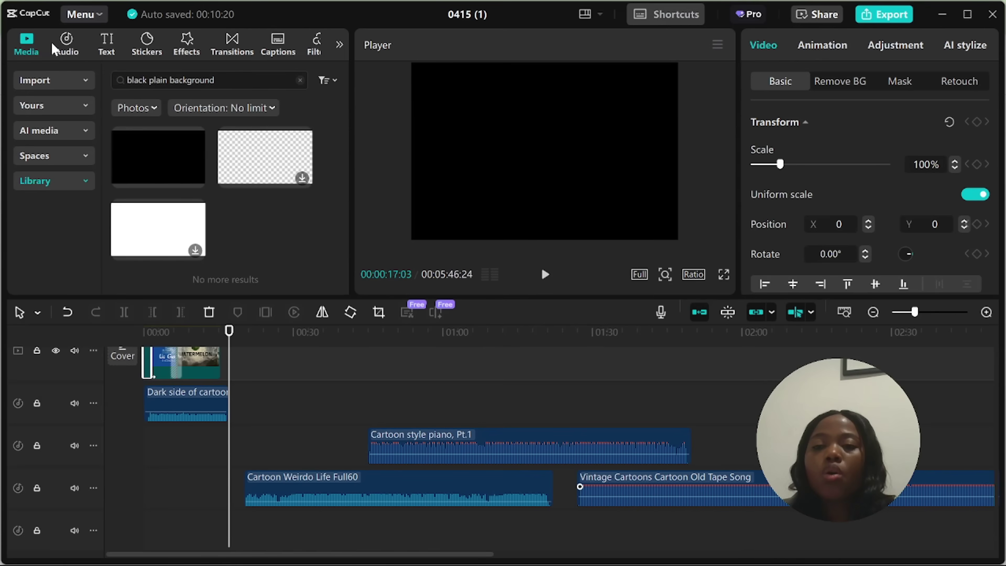
- Append the living-room watermelon clip and the boy-eating-watermelon clip after the title images
{"action": "left_click", "coordinate": [55, 80]}
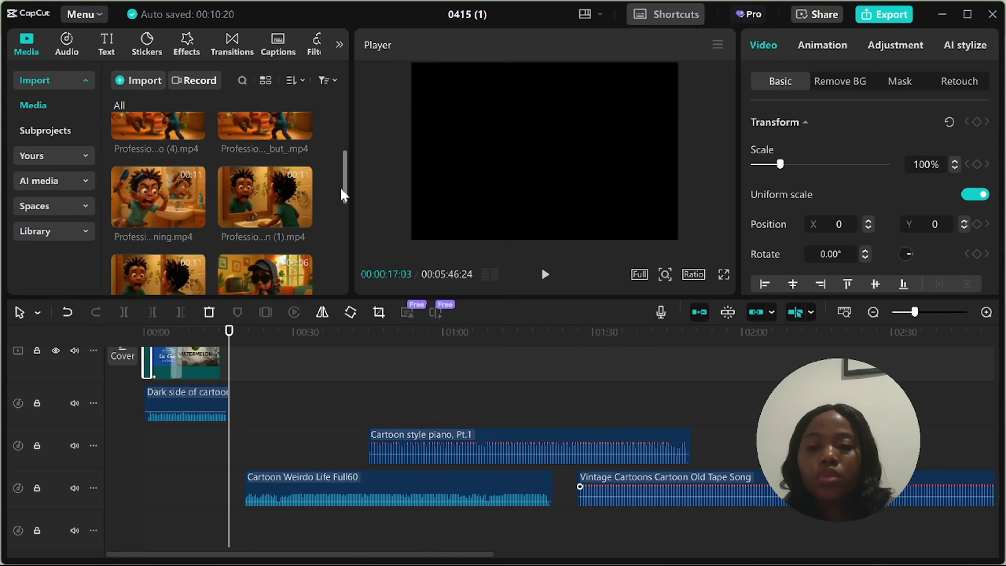
{"action": "left_click_drag", "start_coordinate": [343, 193], "coordinate": [341, 239]}
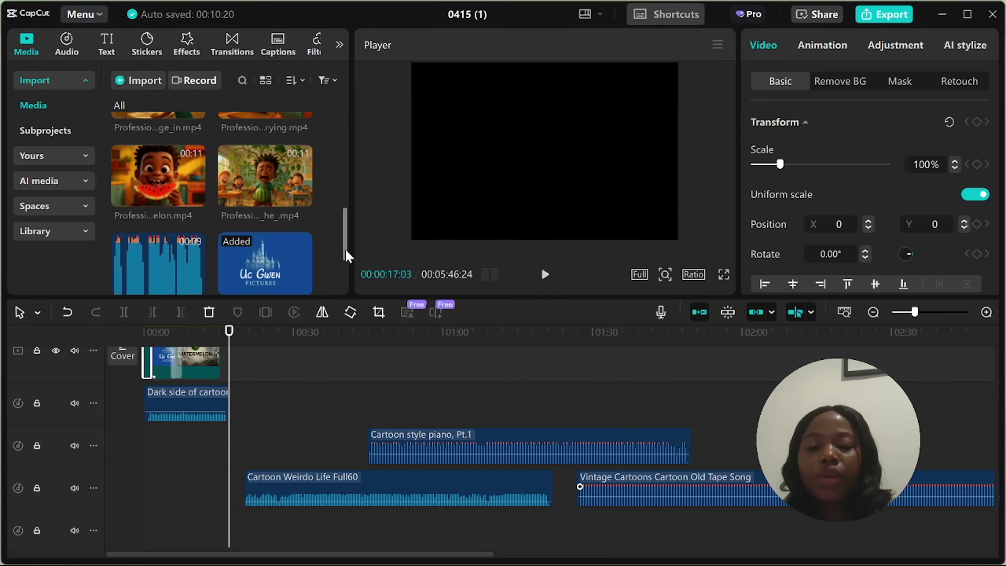
{"action": "left_click_drag", "start_coordinate": [347, 255], "coordinate": [349, 136]}
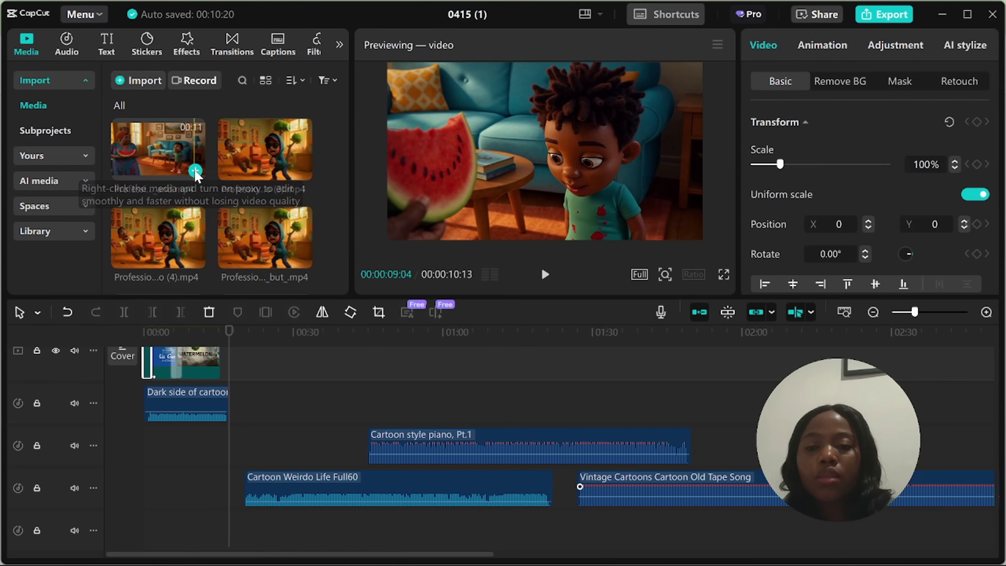
{"action": "left_click", "coordinate": [195, 171]}
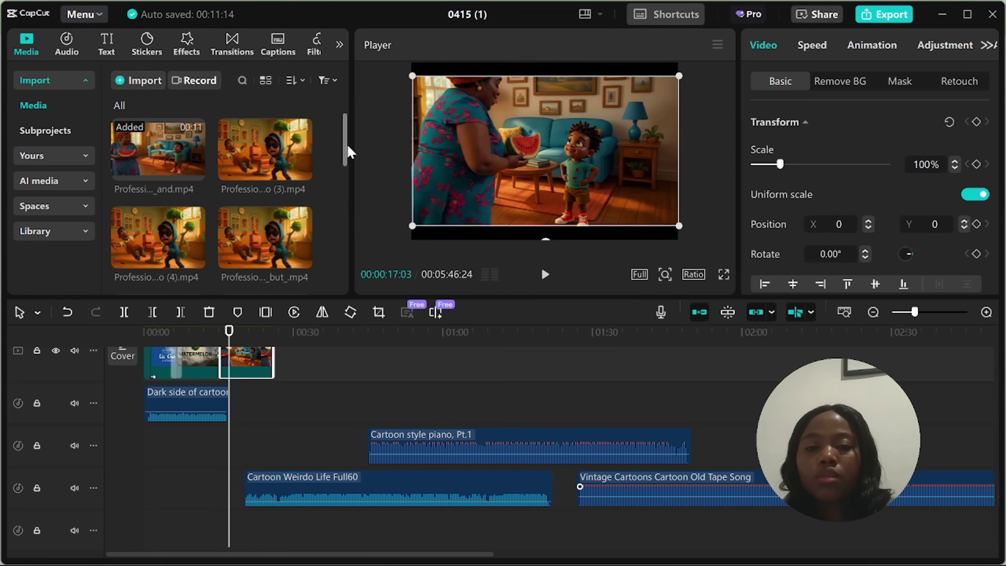
{"action": "scroll", "coordinate": [277, 150], "scroll_direction": "up", "scroll_amount": 5}
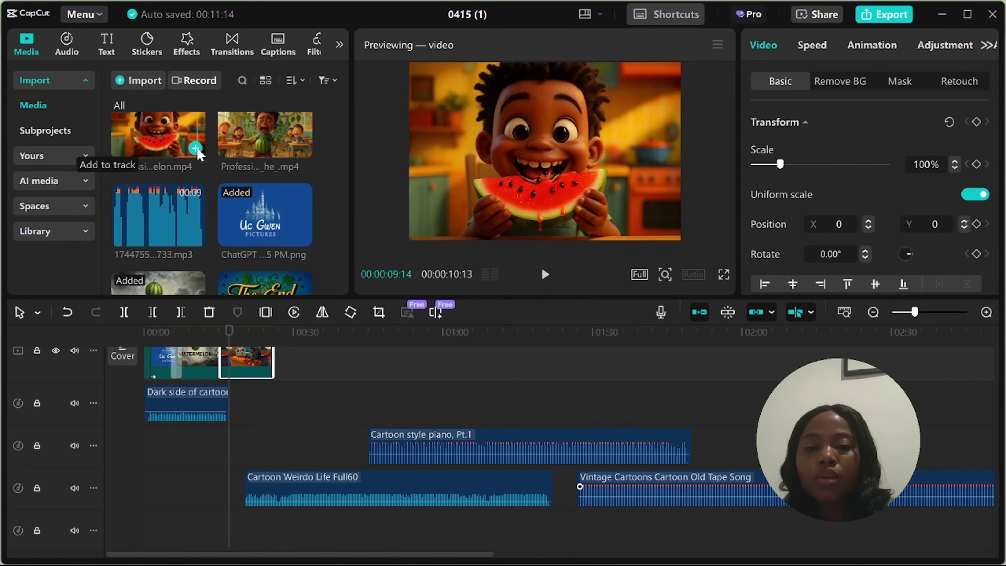
{"action": "left_click", "coordinate": [195, 149]}
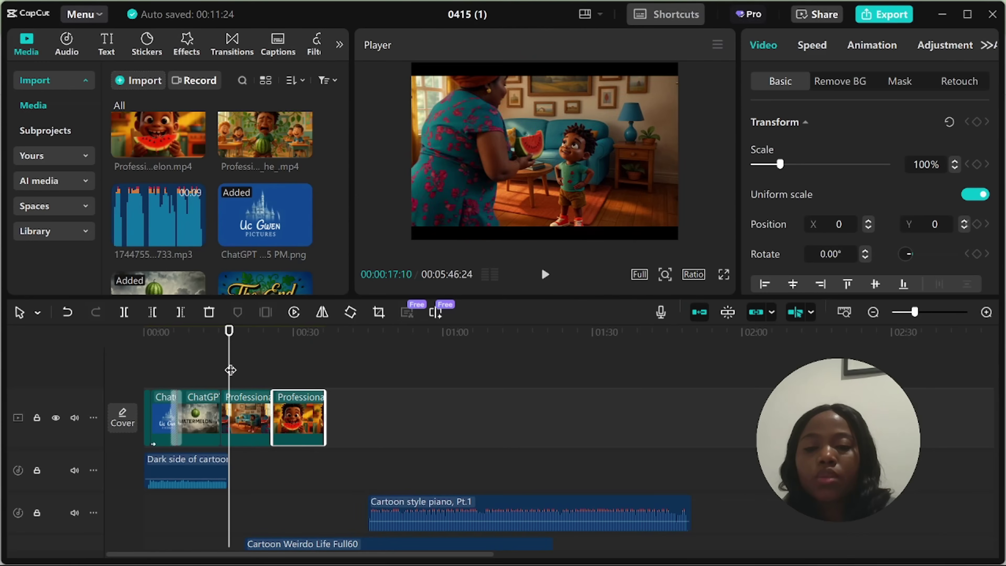
{"action": "left_click_drag", "start_coordinate": [230, 370], "coordinate": [327, 380]}
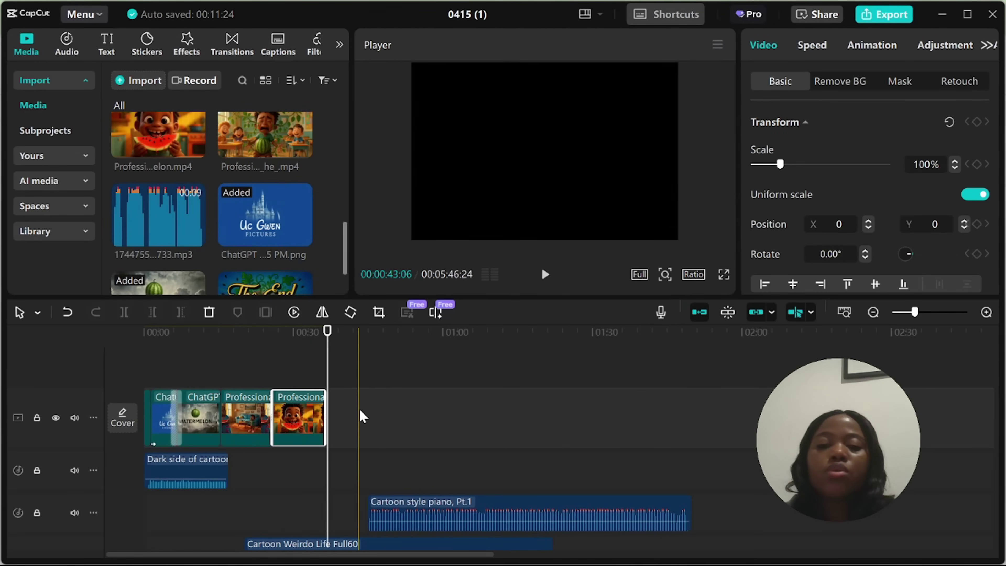